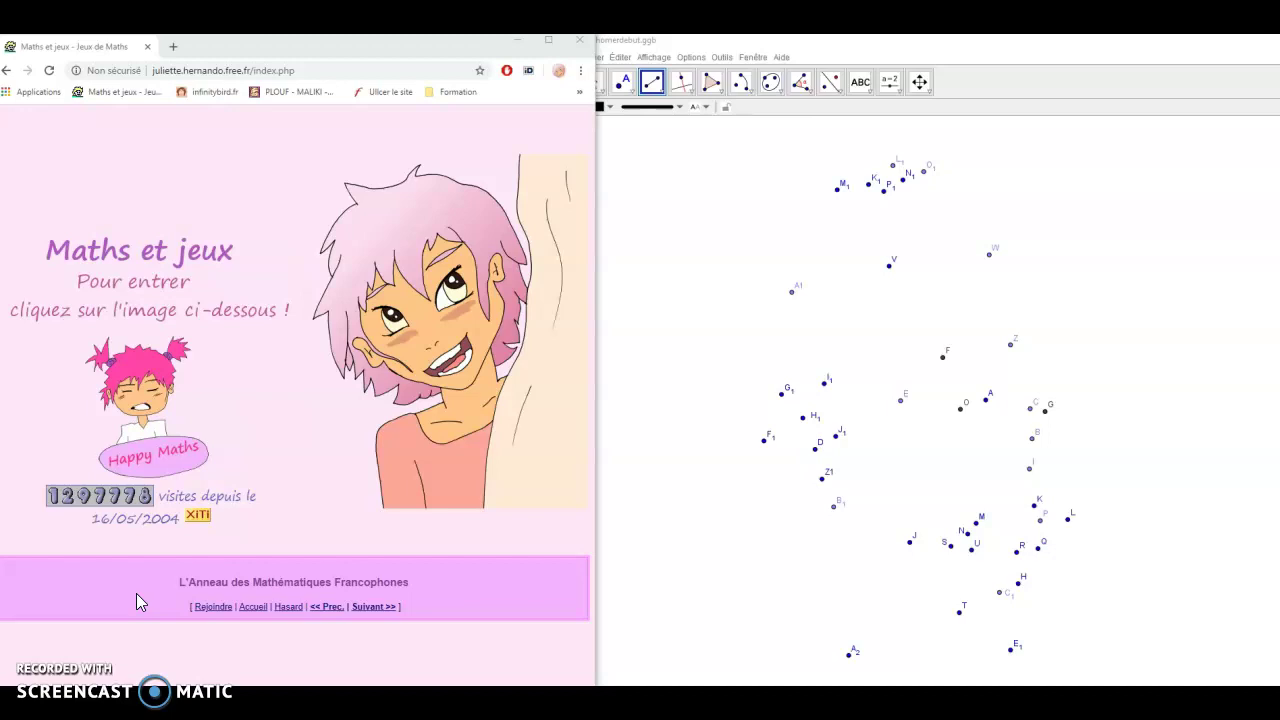
Step: Enter the Maths et jeux site and open the Liaison CM2/6ème page from its TICE section
{"action": "left_click", "coordinate": [130, 378]}
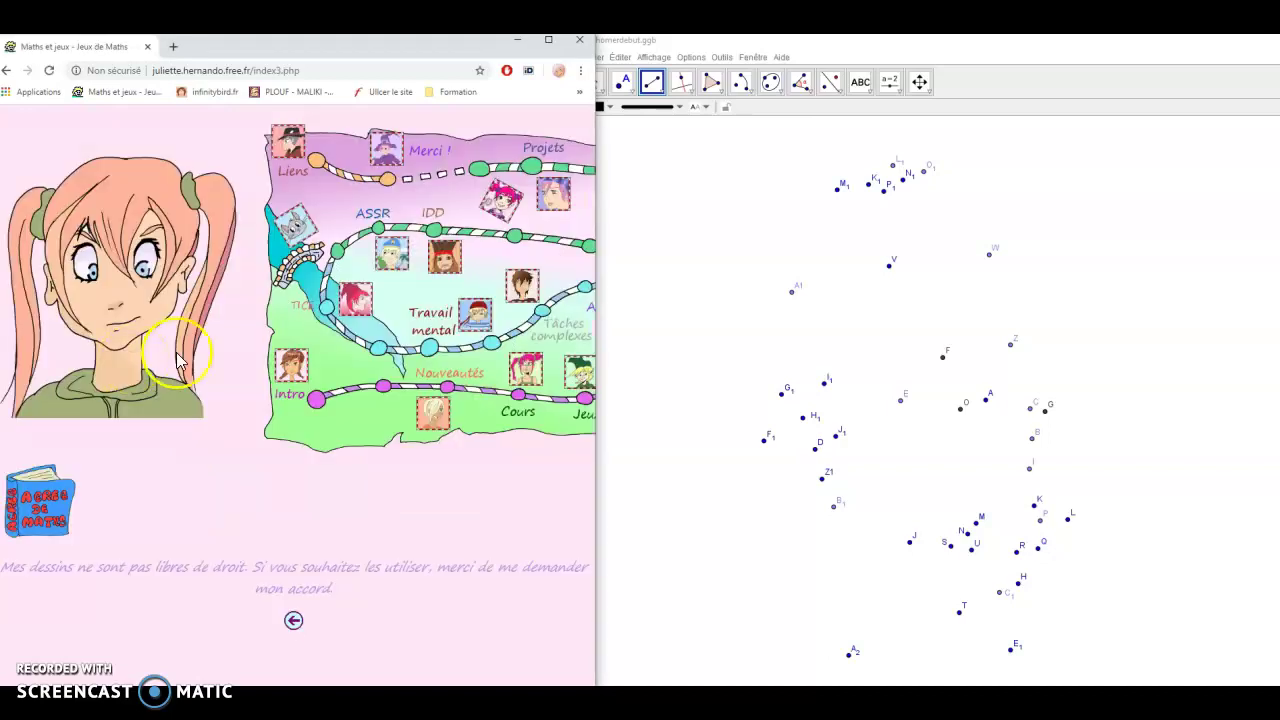
{"action": "left_click", "coordinate": [350, 310]}
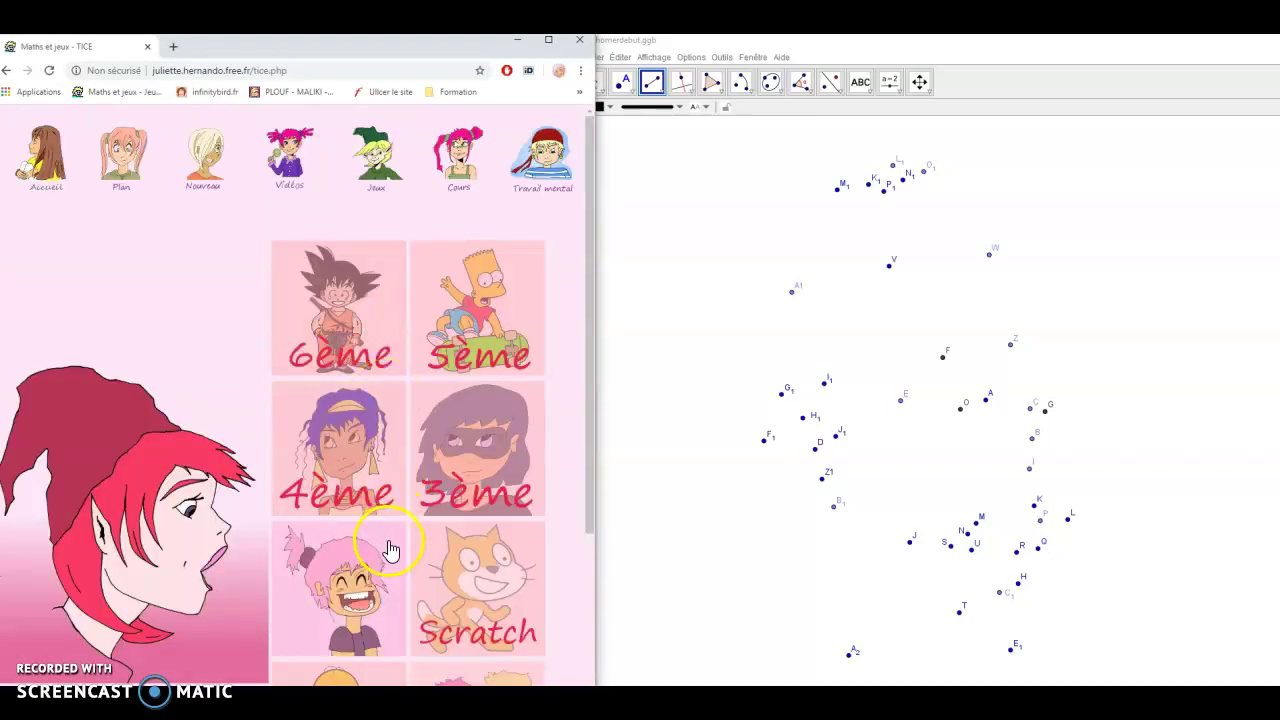
{"action": "scroll", "coordinate": [390, 552], "scroll_direction": "down", "scroll_amount": 2}
{"action": "left_click", "coordinate": [390, 552]}
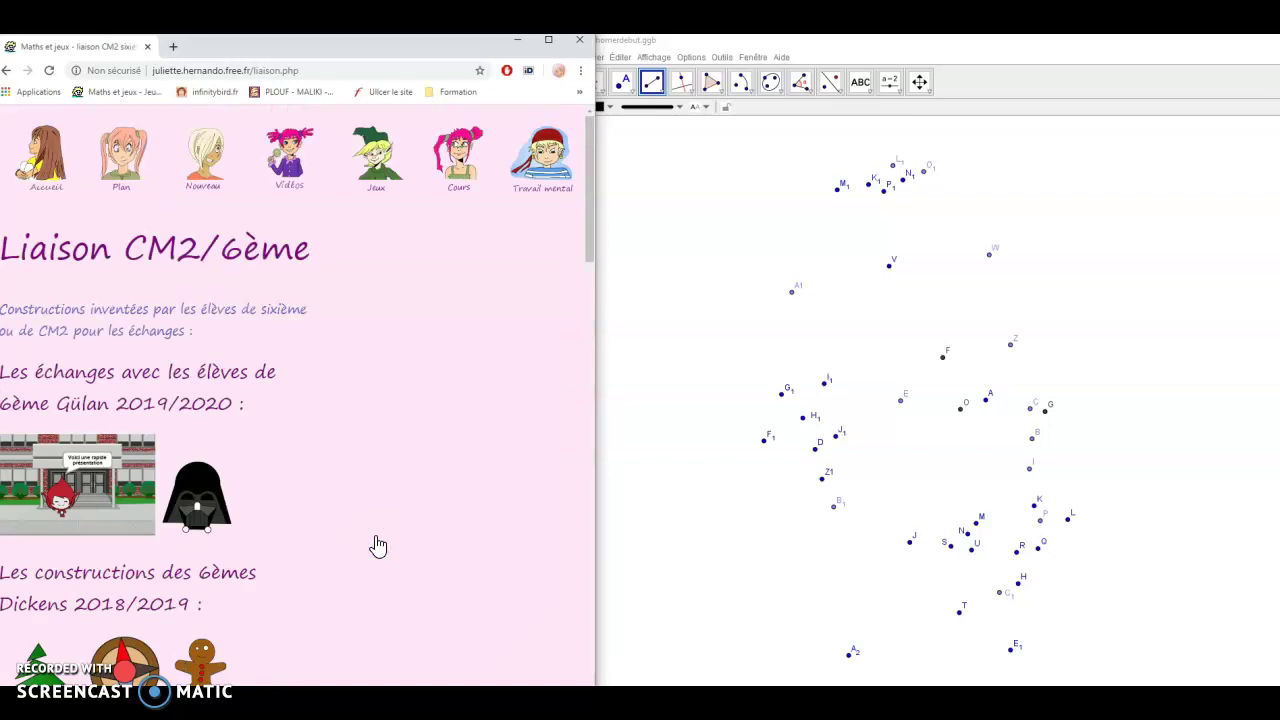
Step: Open the Homer Simpson construction from the Echanges 2015/2016/2017 figures
{"action": "scroll", "coordinate": [372, 543], "scroll_direction": "down", "scroll_amount": 3}
{"action": "scroll", "coordinate": [373, 541], "scroll_direction": "down", "scroll_amount": 9}
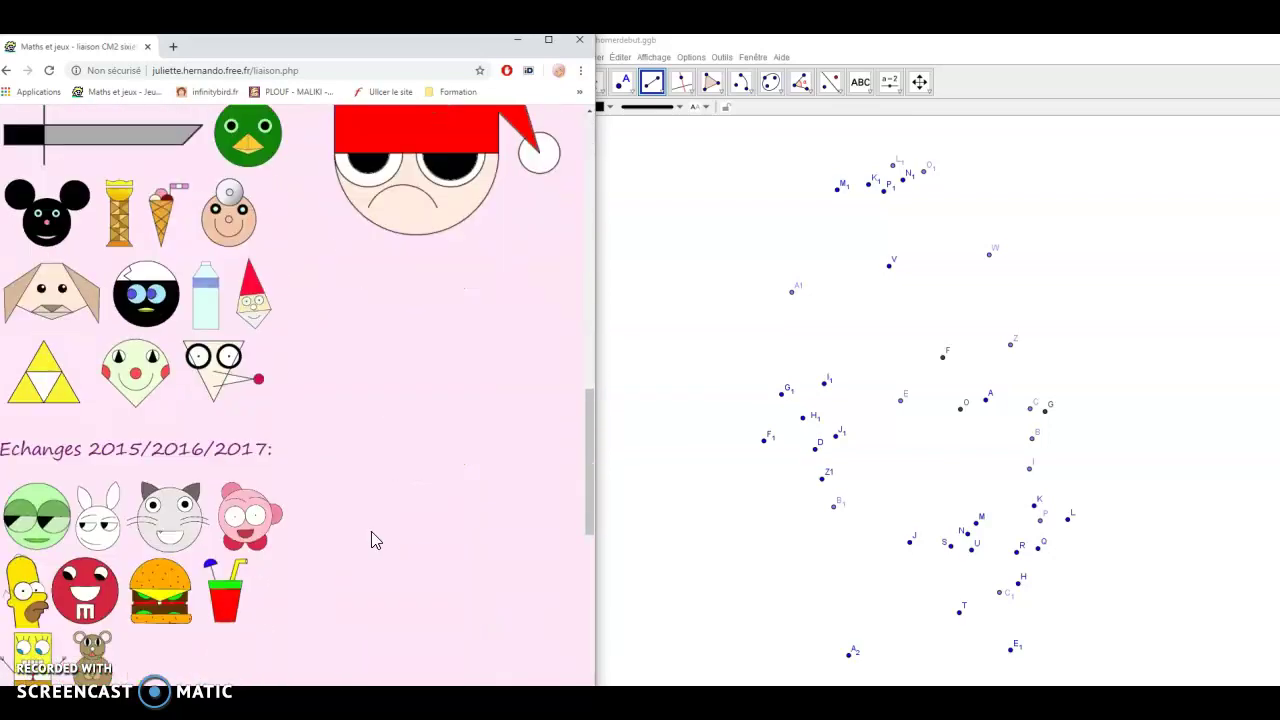
{"action": "left_click", "coordinate": [33, 460]}
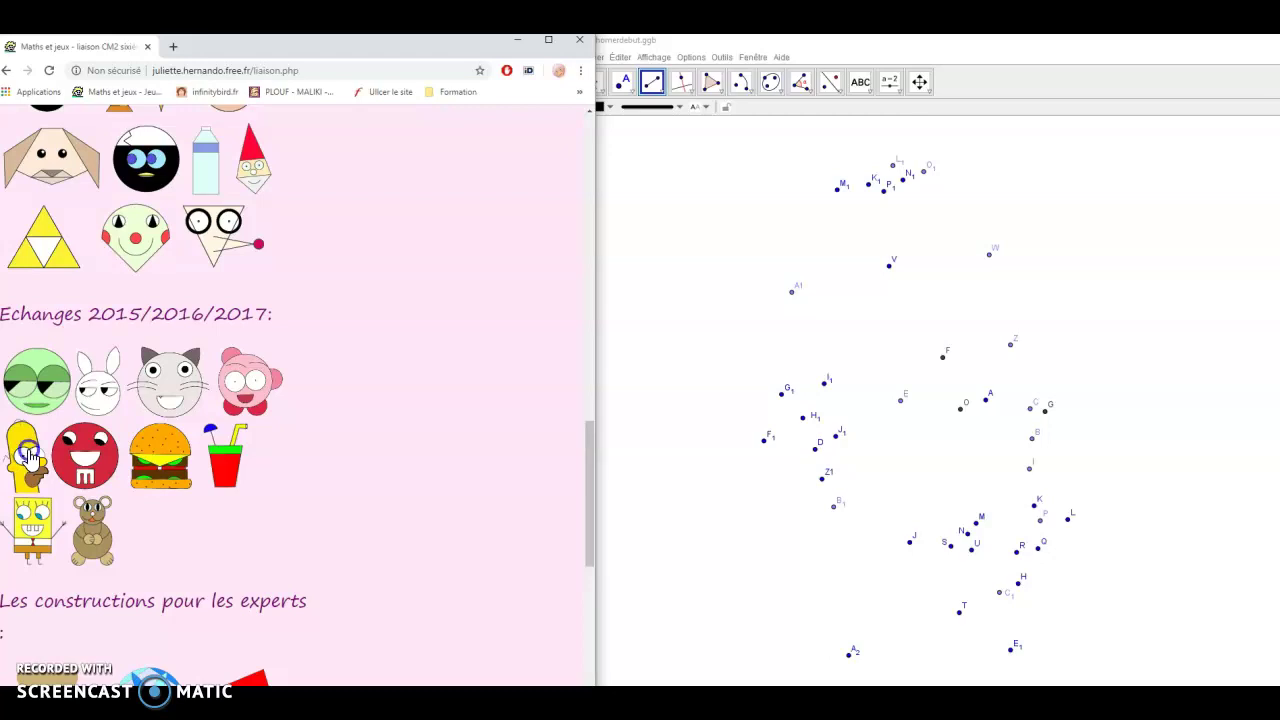
Step: Open the PDF instructions for constructing the Homer figure and shift the GeoGebra window clear of the browser
{"action": "scroll", "coordinate": [300, 414], "scroll_direction": "down", "scroll_amount": 3}
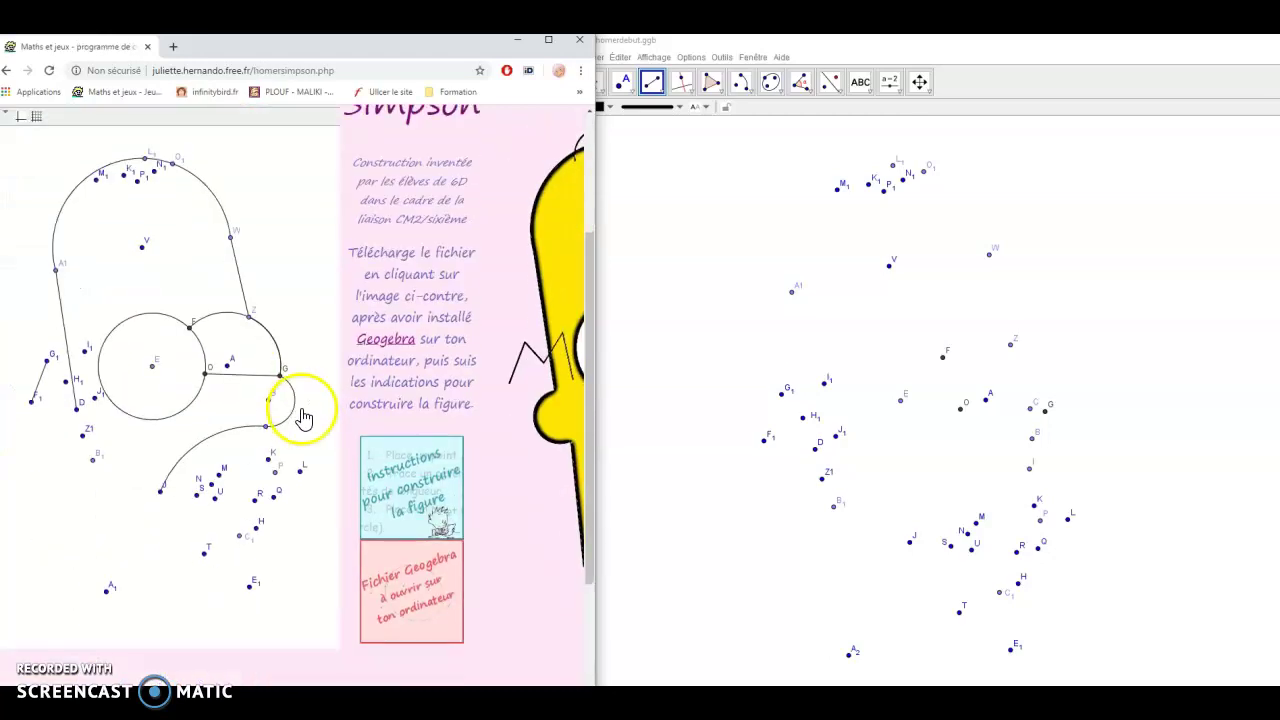
{"action": "left_click", "coordinate": [418, 535]}
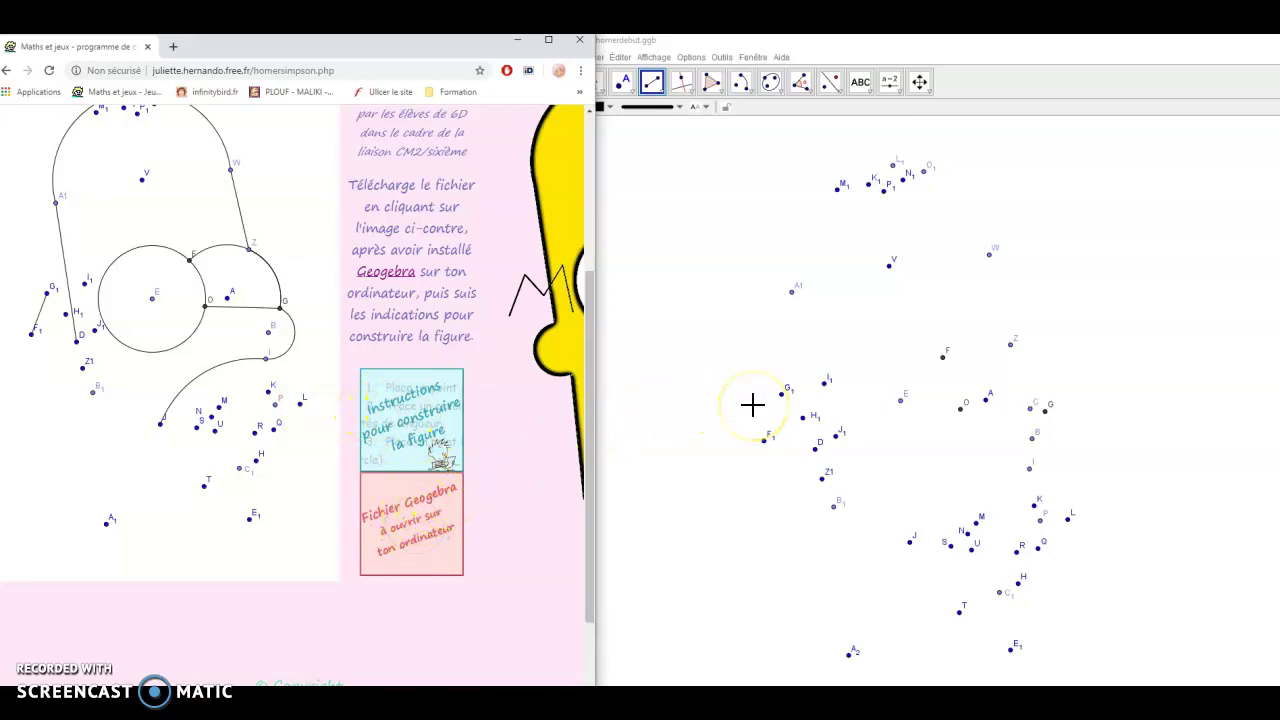
{"action": "left_click", "coordinate": [426, 410]}
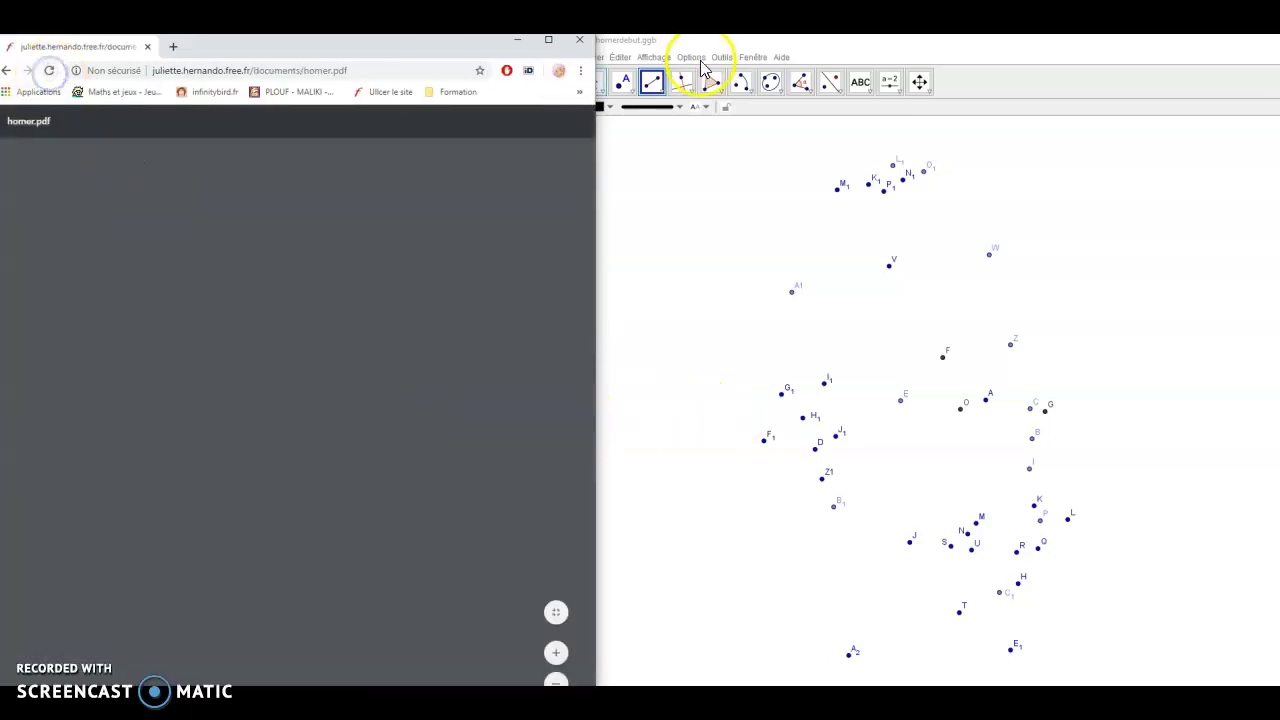
{"action": "left_click_drag", "start_coordinate": [704, 44], "coordinate": [722, 47]}
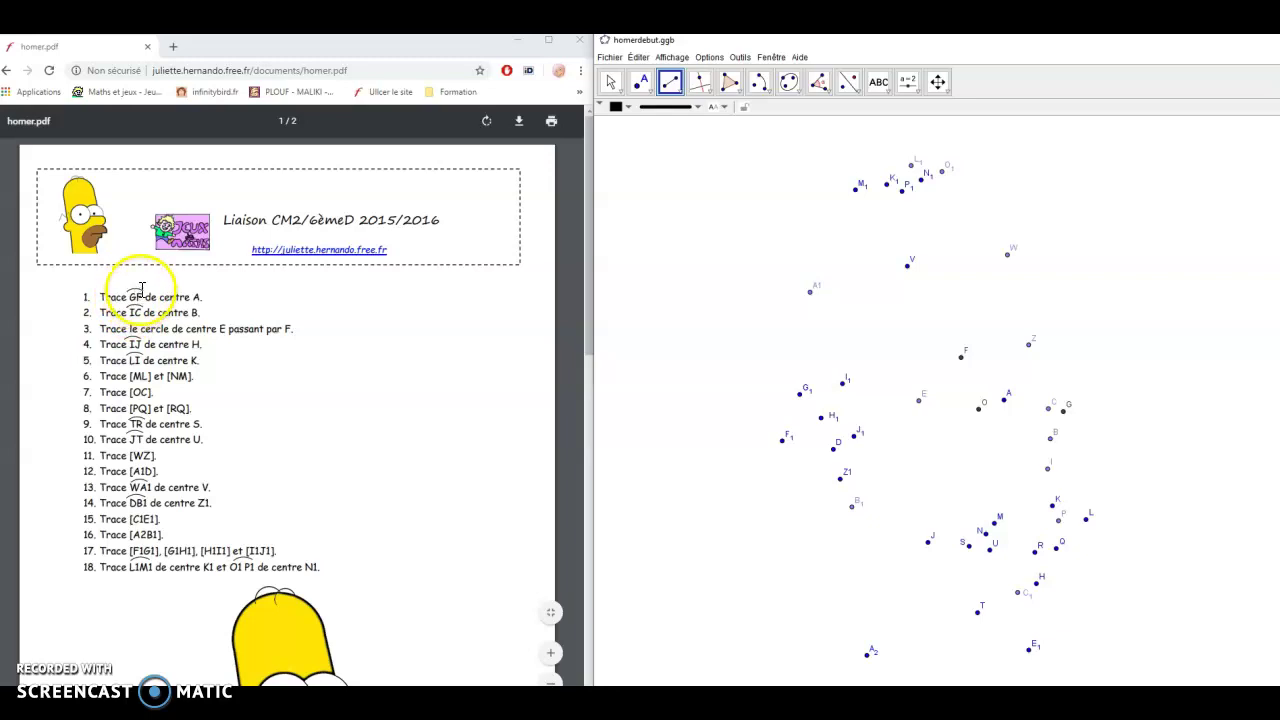
Step: Draw arc GF with centre A and arc IC with centre B using the centre and two points arc tool
{"action": "left_click", "coordinate": [762, 86]}
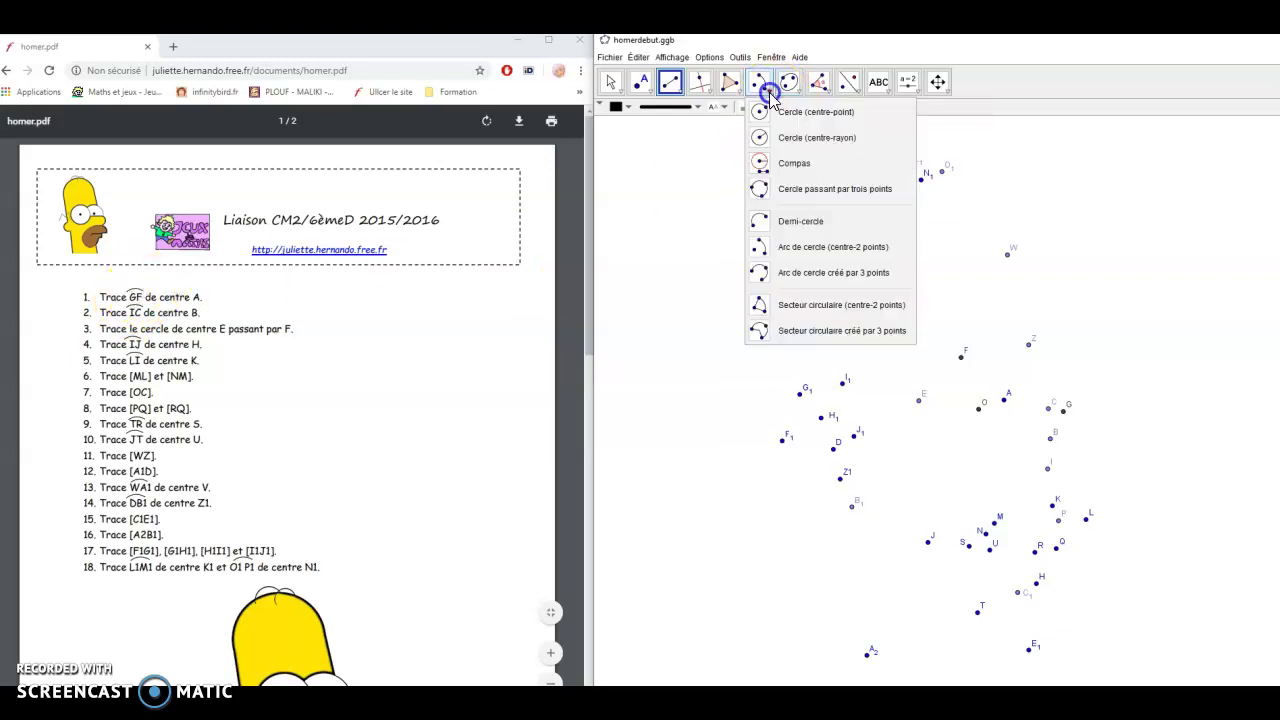
{"action": "left_click", "coordinate": [782, 250]}
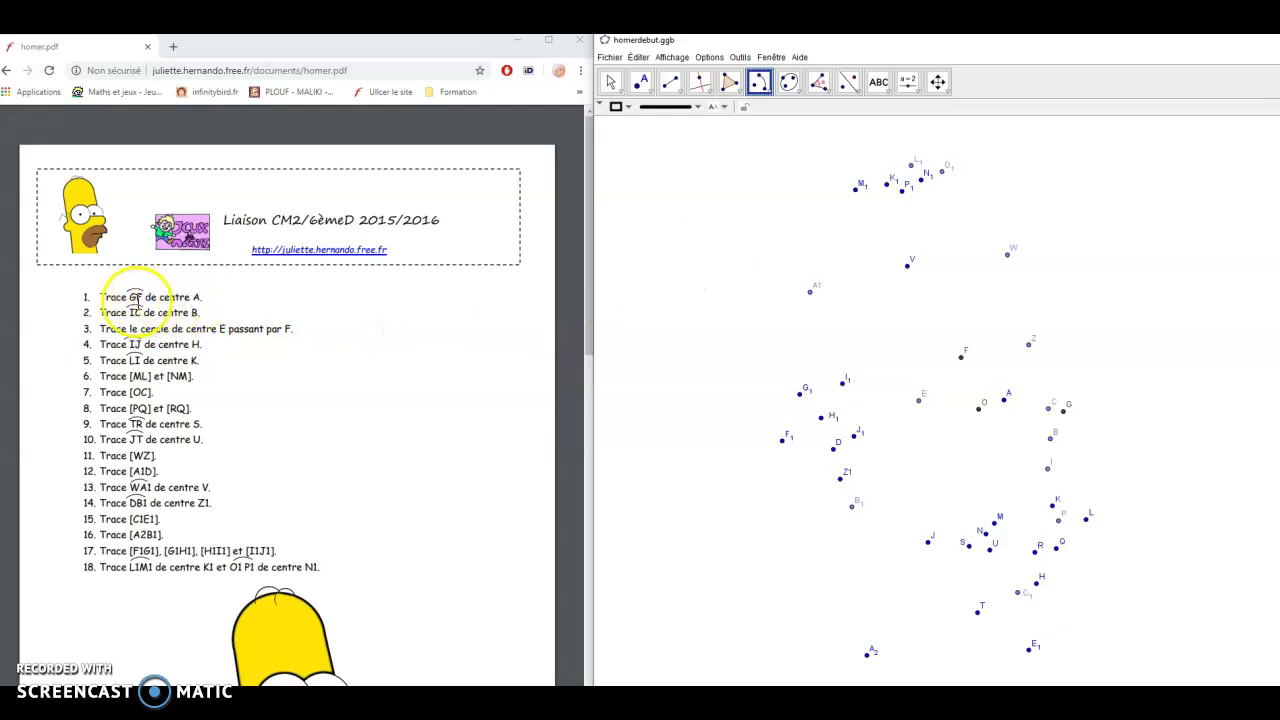
{"action": "left_click", "coordinate": [1004, 400]}
{"action": "left_click", "coordinate": [1063, 411]}
{"action": "left_click", "coordinate": [962, 358]}
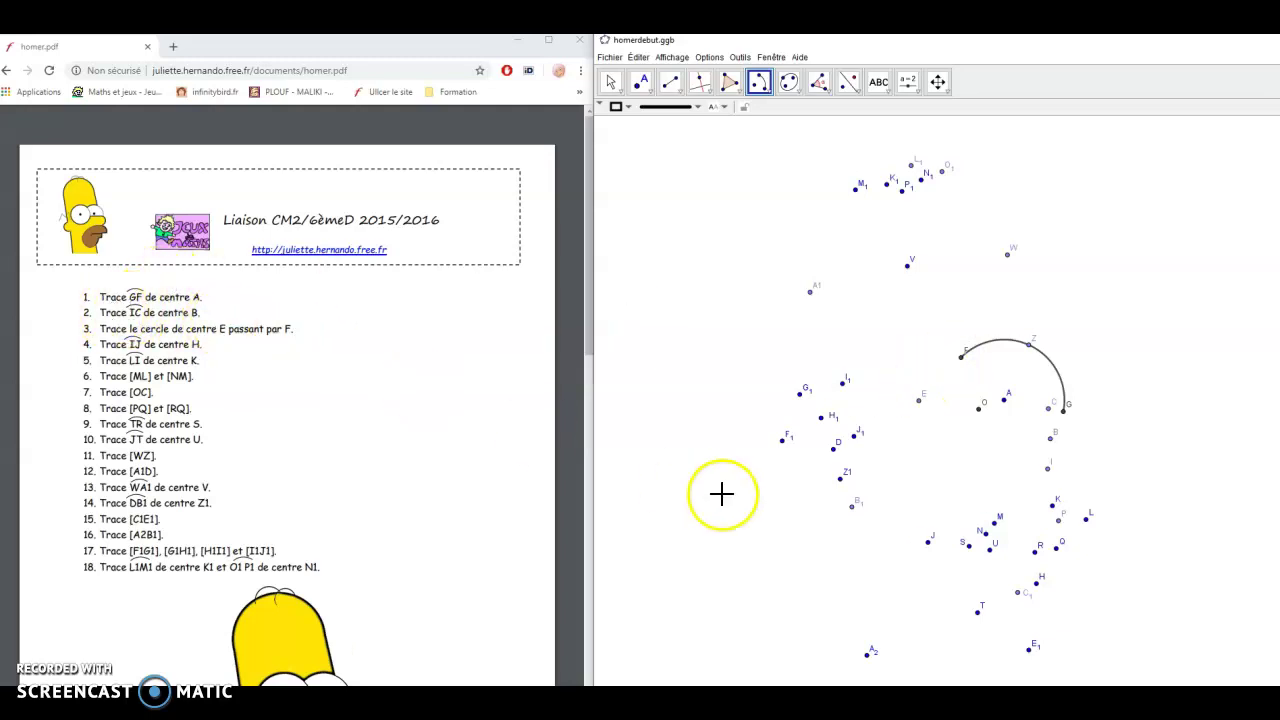
{"action": "left_click", "coordinate": [1050, 439]}
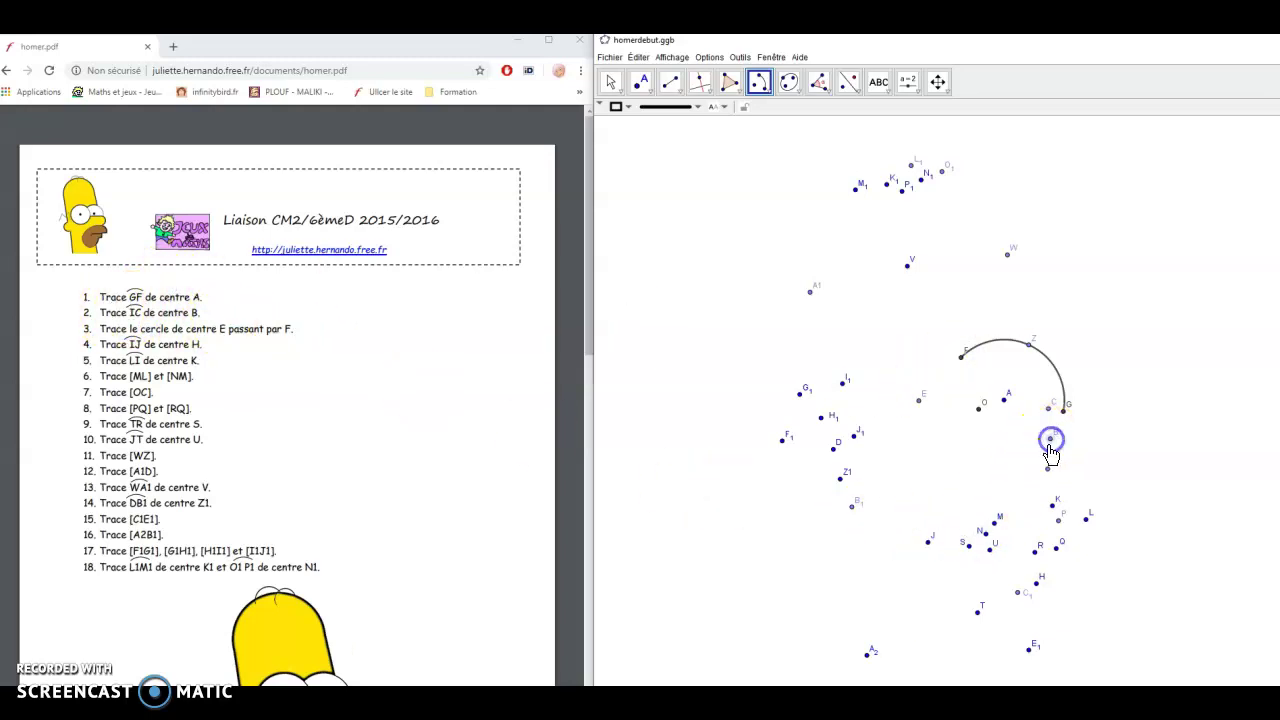
{"action": "left_click", "coordinate": [1048, 463]}
{"action": "left_click", "coordinate": [1062, 410]}
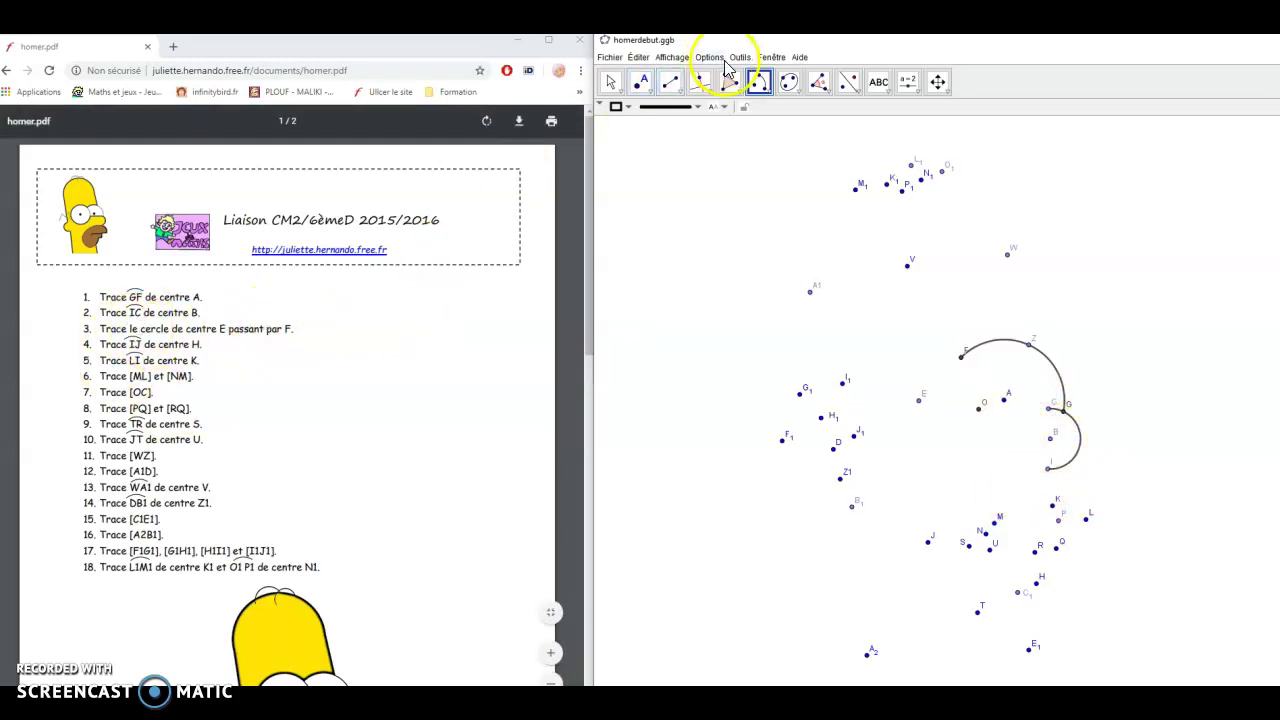
Step: Draw the circle with centre E passing through point F
{"action": "left_click", "coordinate": [766, 92]}
{"action": "left_click", "coordinate": [772, 115]}
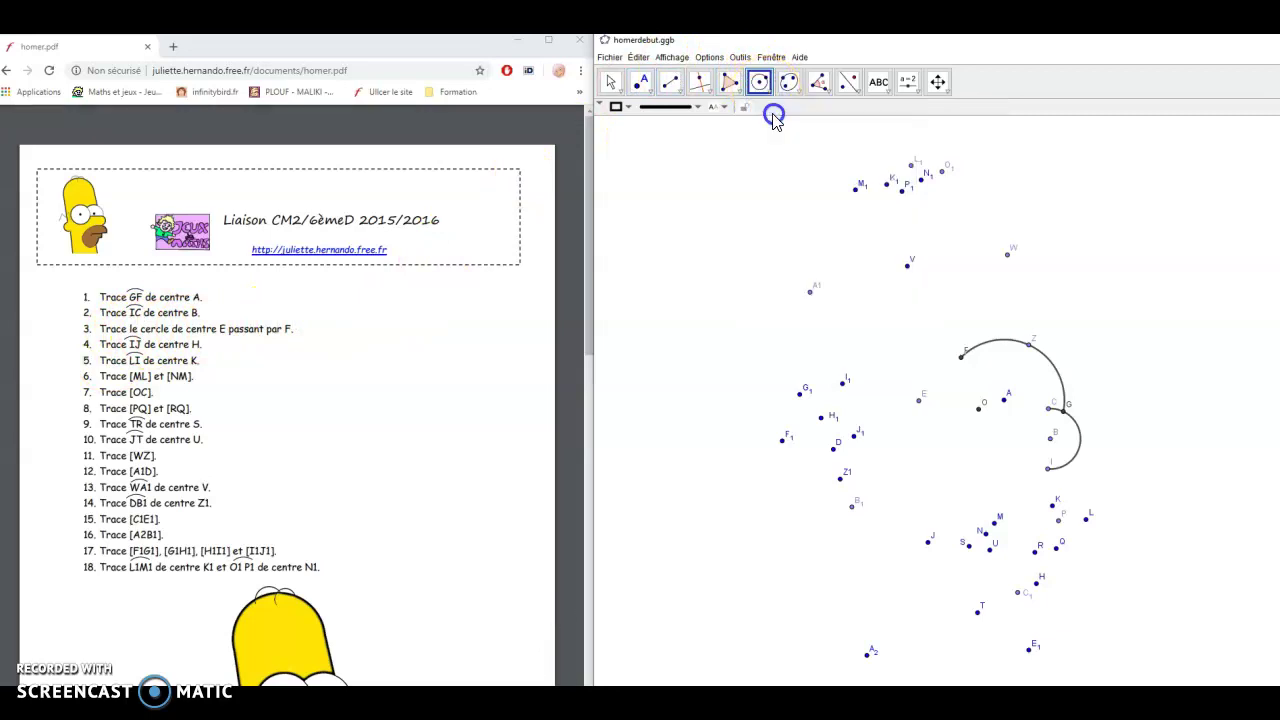
{"action": "left_click", "coordinate": [921, 401]}
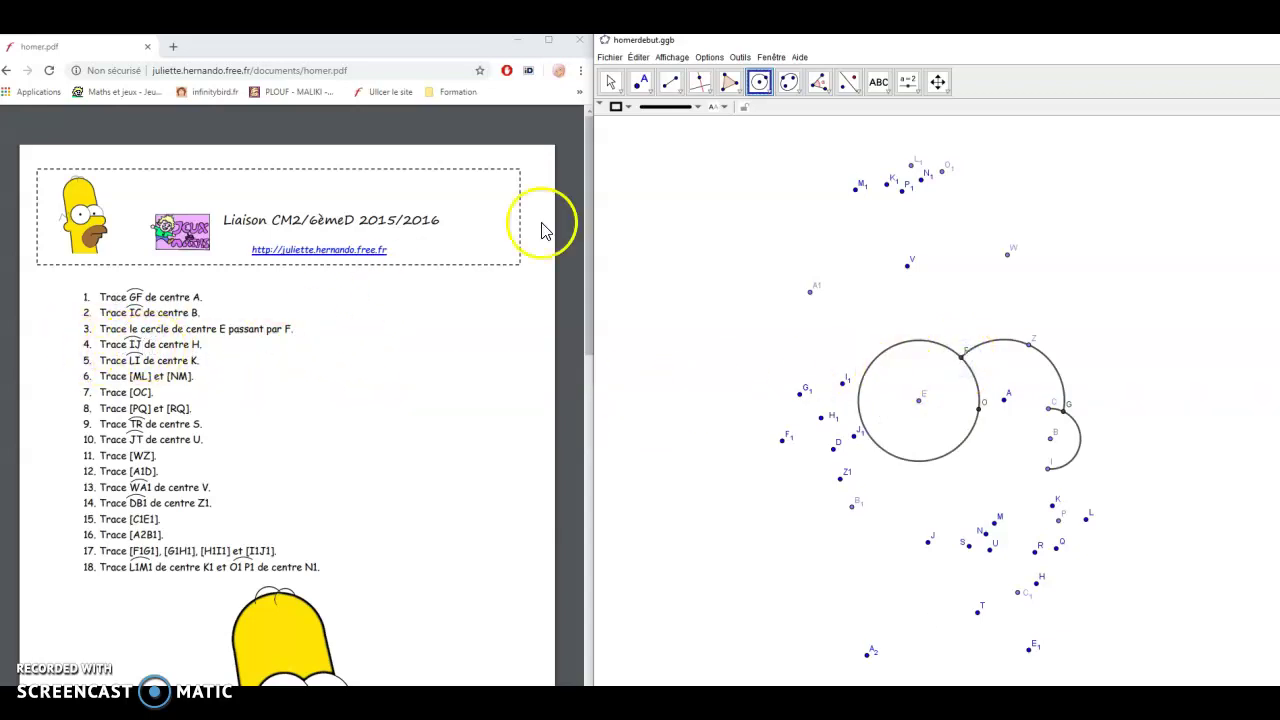
Step: Draw arc IJ with centre H and arc LI with centre K
{"action": "left_click", "coordinate": [772, 101]}
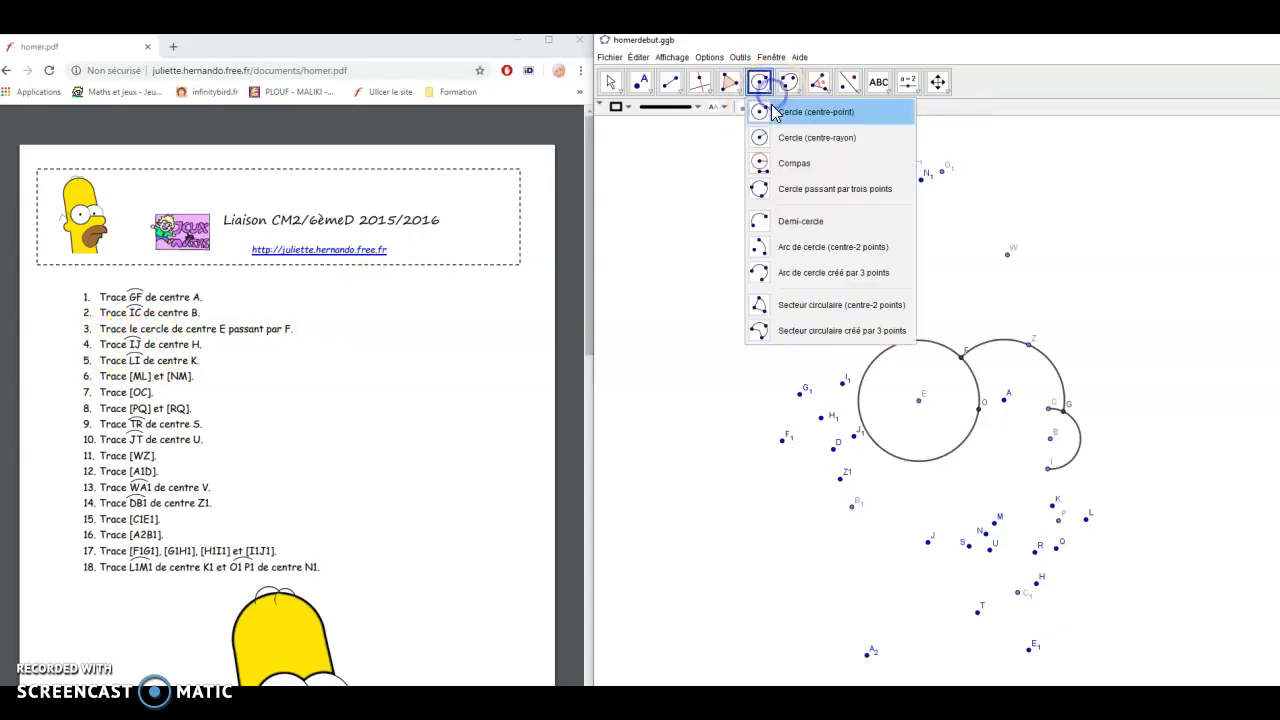
{"action": "left_click", "coordinate": [808, 222]}
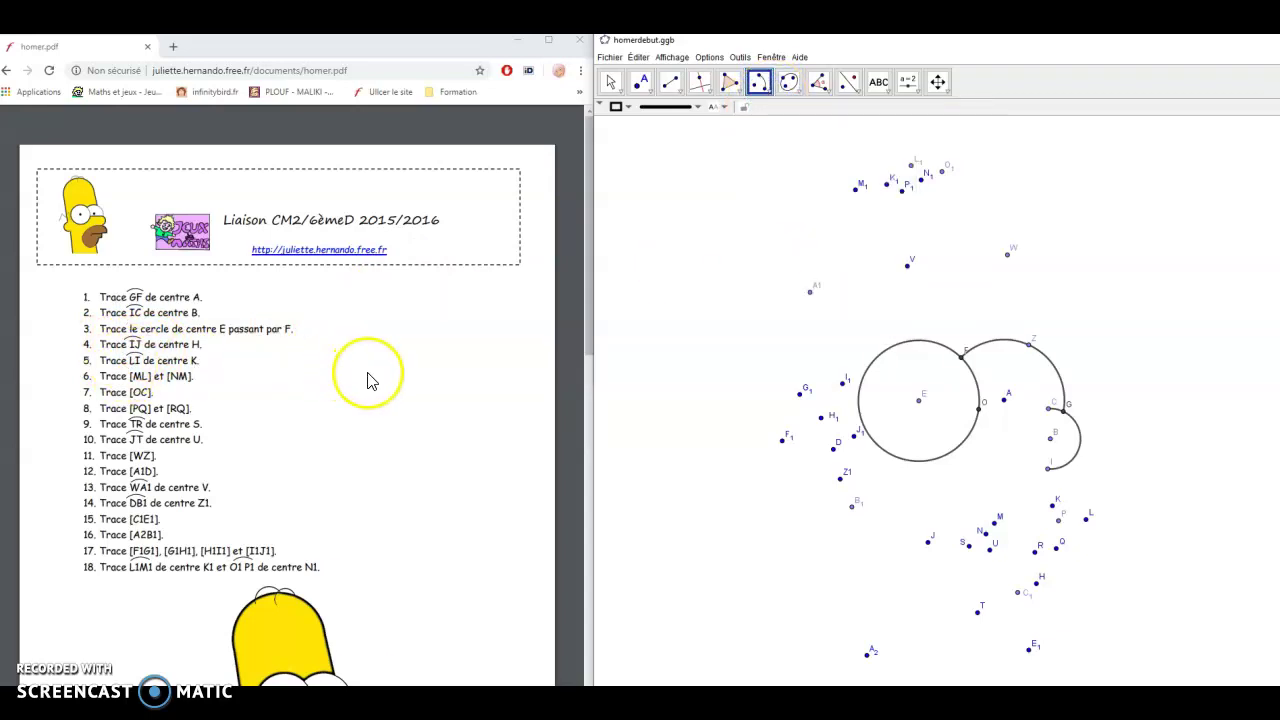
{"action": "left_click", "coordinate": [1038, 585]}
{"action": "left_click", "coordinate": [1047, 467]}
{"action": "left_click", "coordinate": [929, 538]}
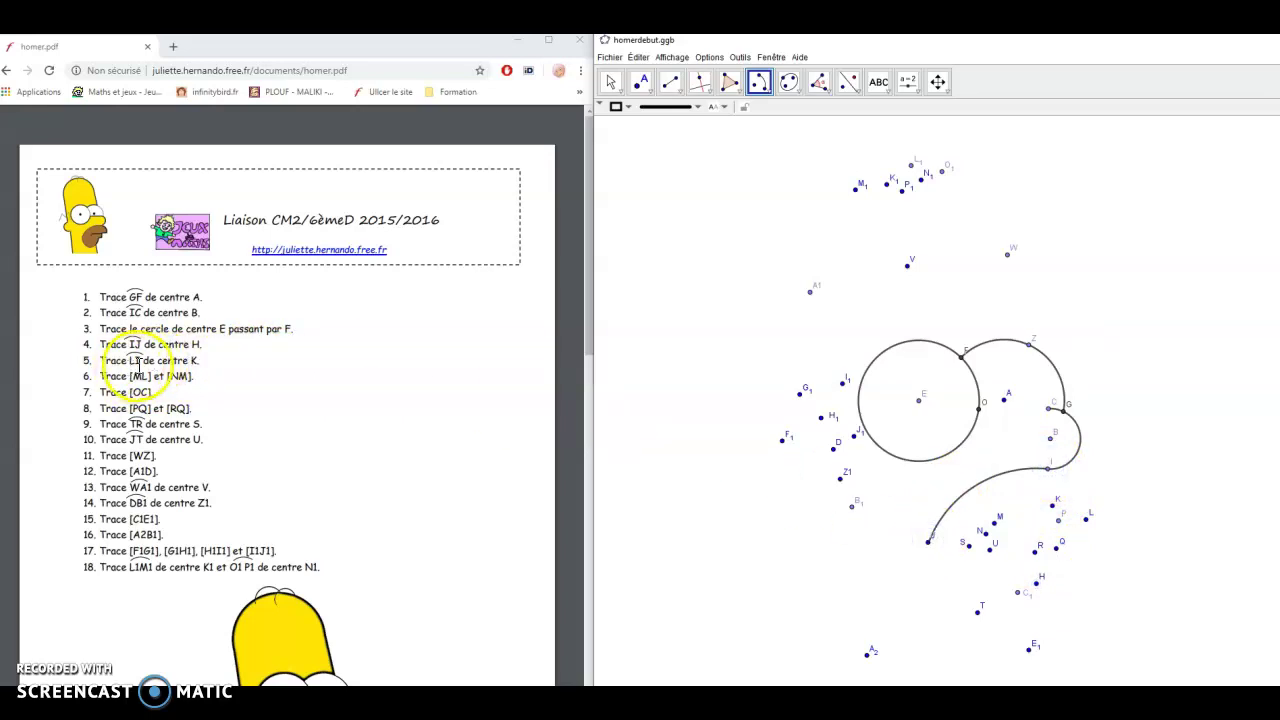
{"action": "left_click", "coordinate": [1052, 506]}
{"action": "left_click", "coordinate": [1087, 518]}
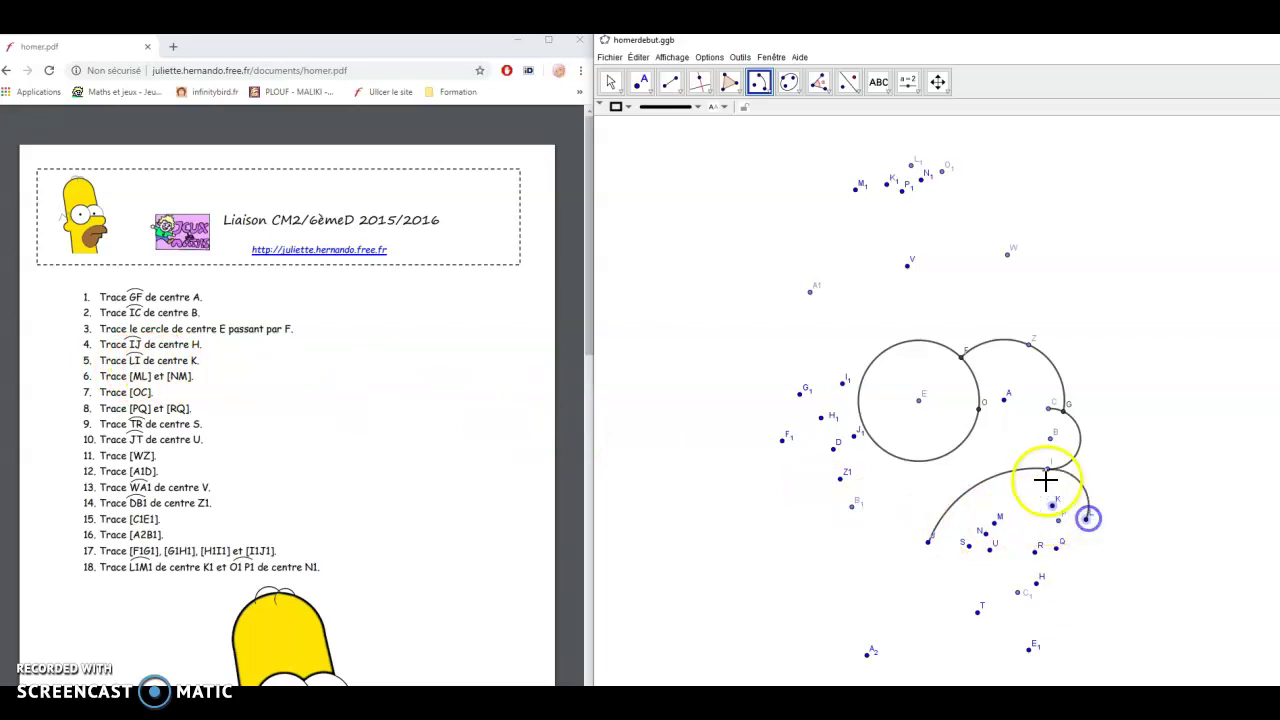
{"action": "left_click", "coordinate": [1047, 468]}
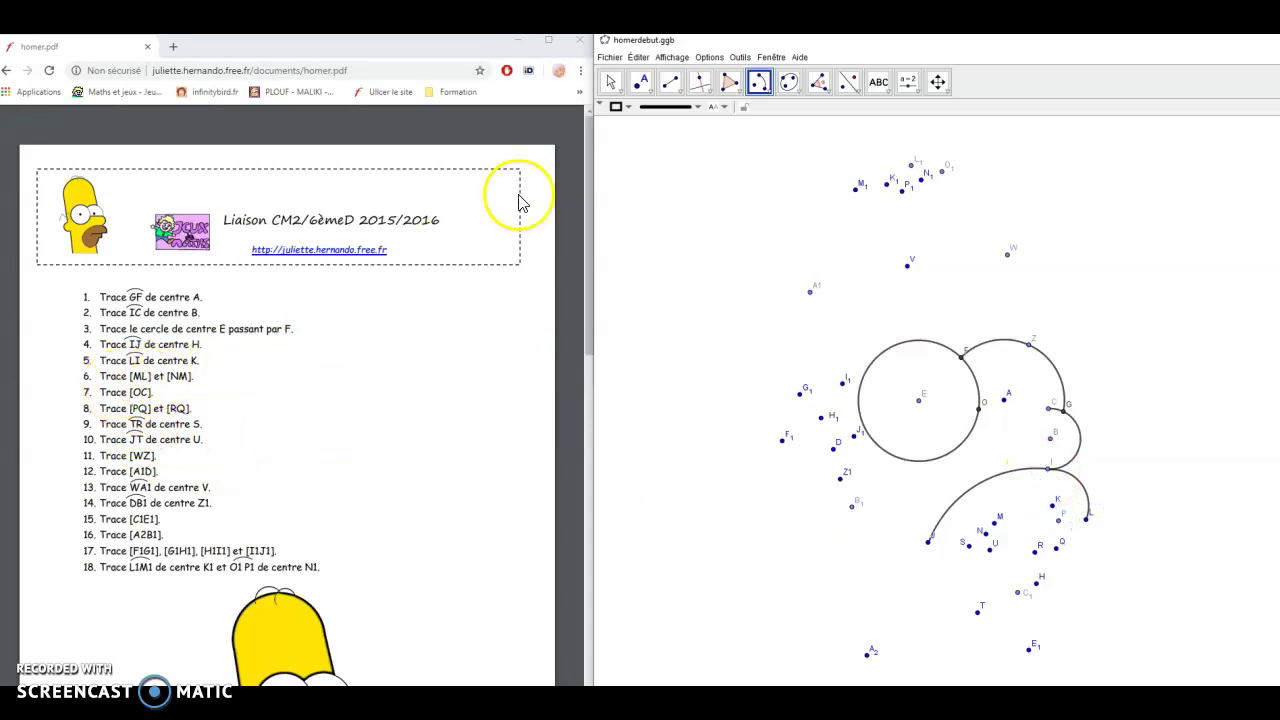
Step: Draw the segments [ML], [NM], [OC], [PQ] and [RQ] between the existing points
{"action": "left_click", "coordinate": [672, 86]}
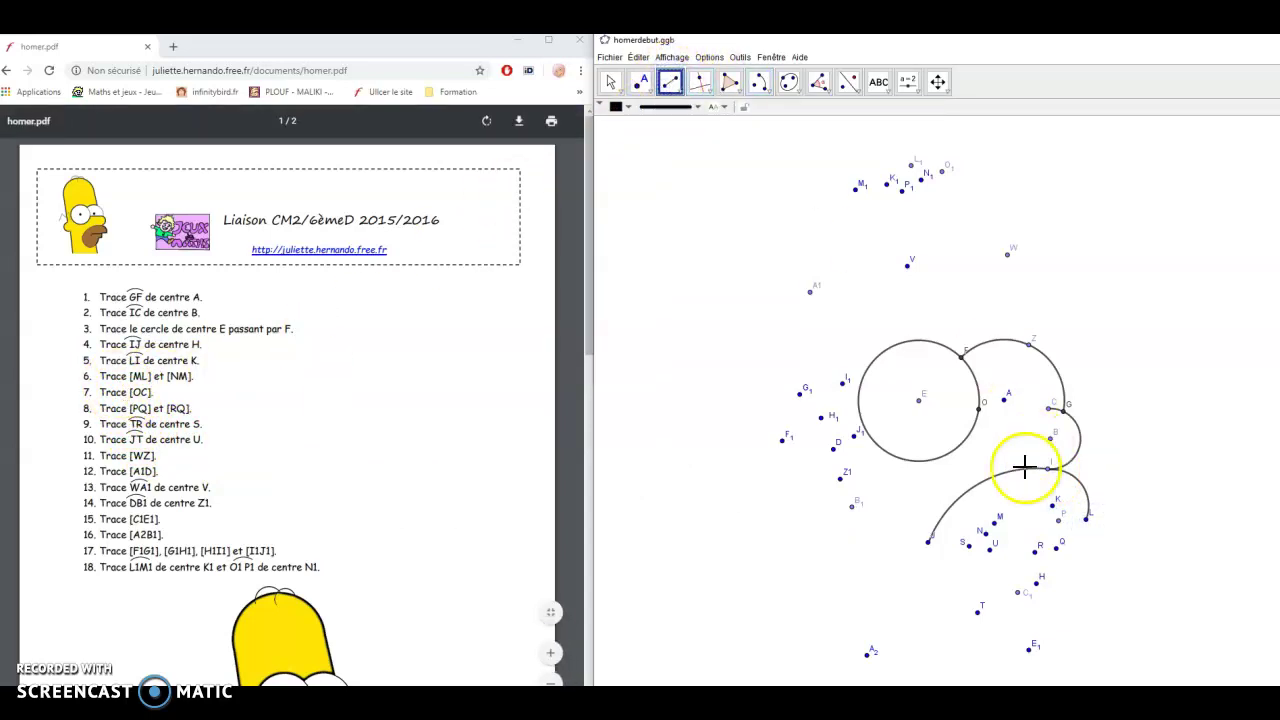
{"action": "left_click", "coordinate": [997, 521]}
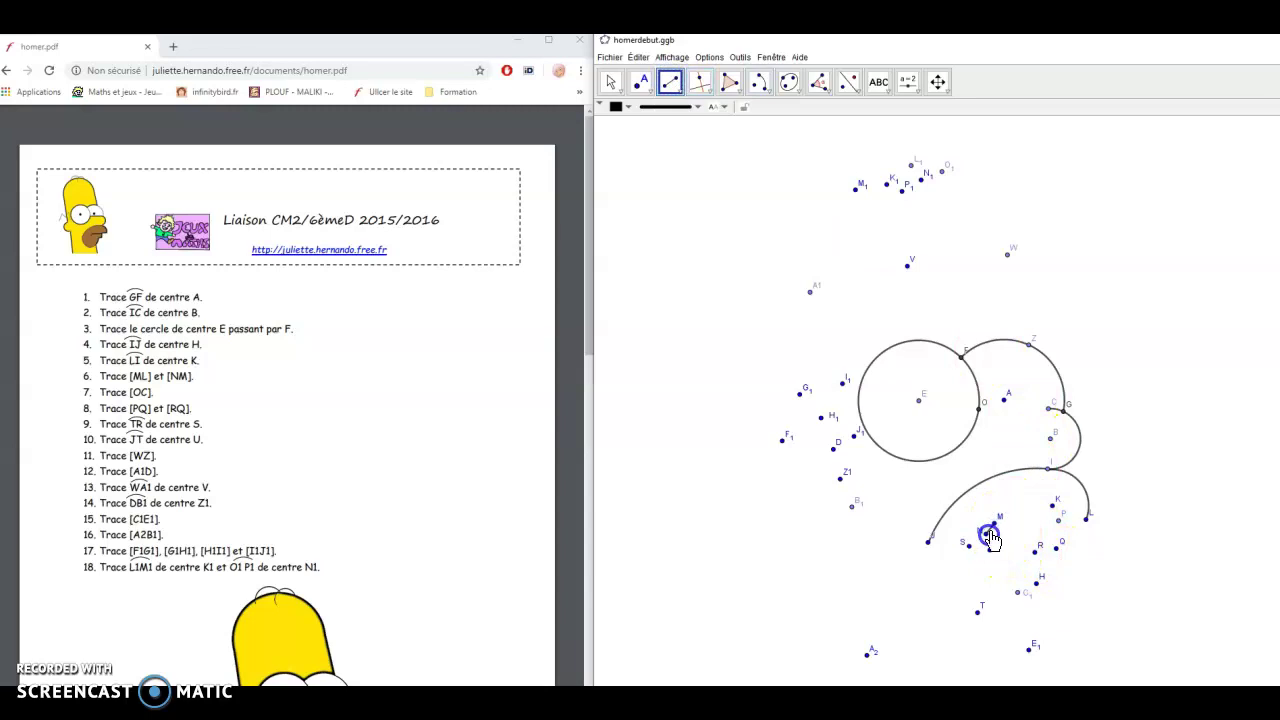
{"action": "left_click", "coordinate": [1086, 518]}
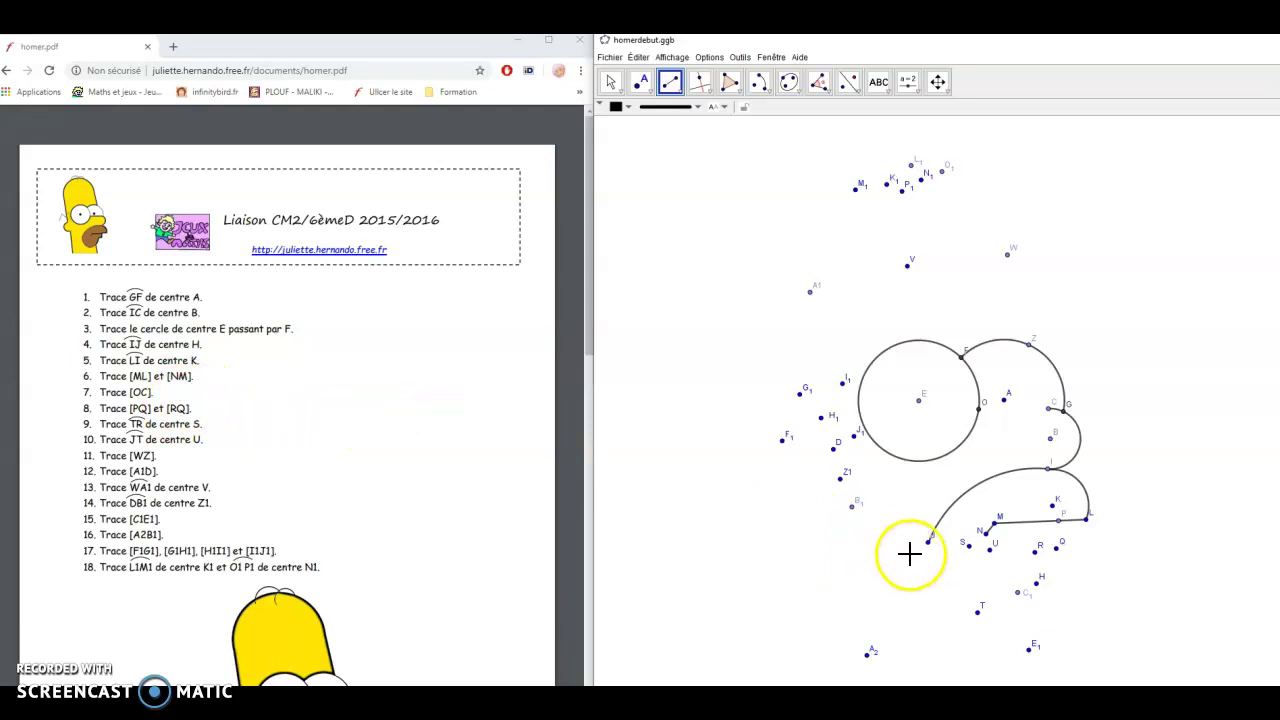
{"action": "left_click", "coordinate": [979, 409]}
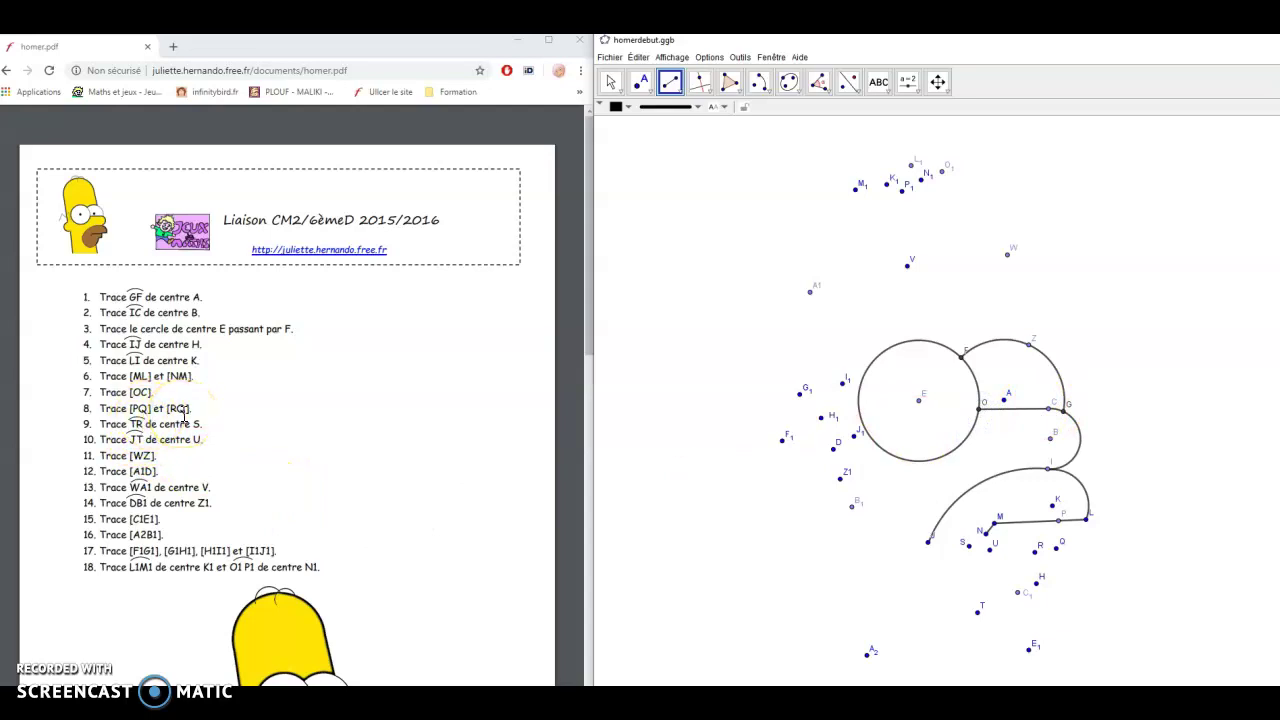
{"action": "left_click", "coordinate": [1037, 555]}
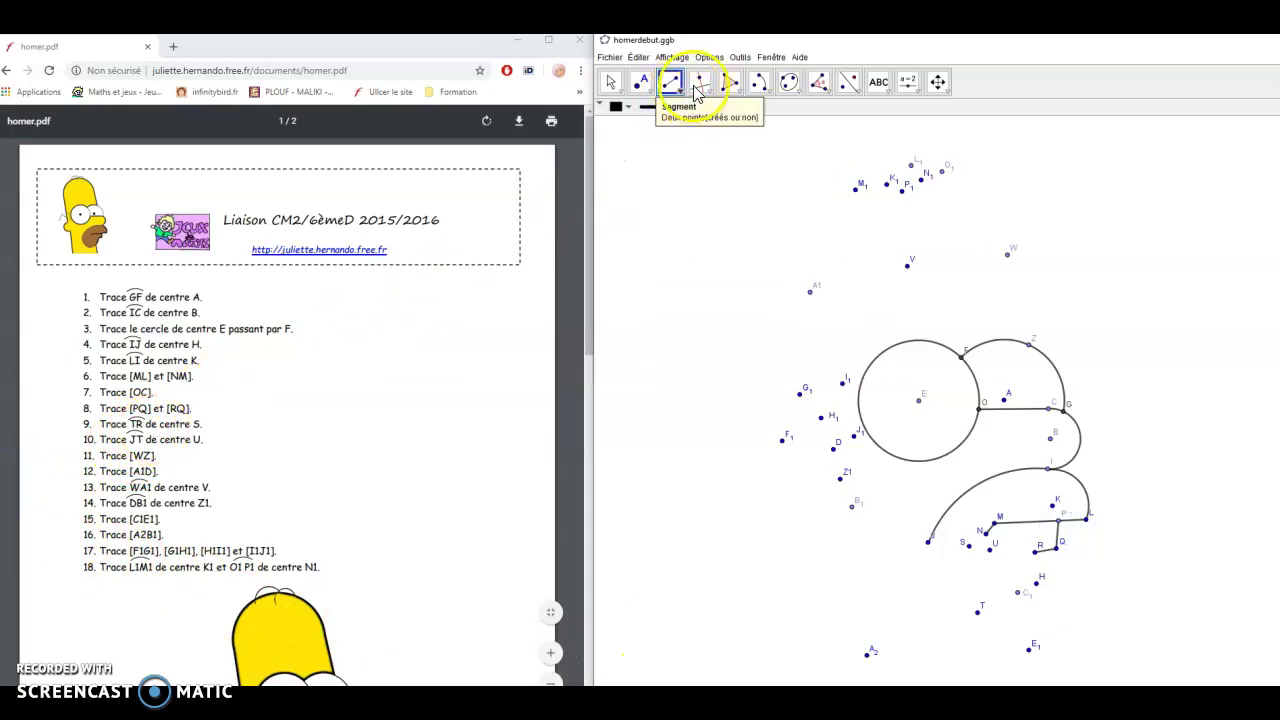
Step: Draw arc TR with centre S and arc JT with centre U to shape the jaw
{"action": "left_click", "coordinate": [760, 82]}
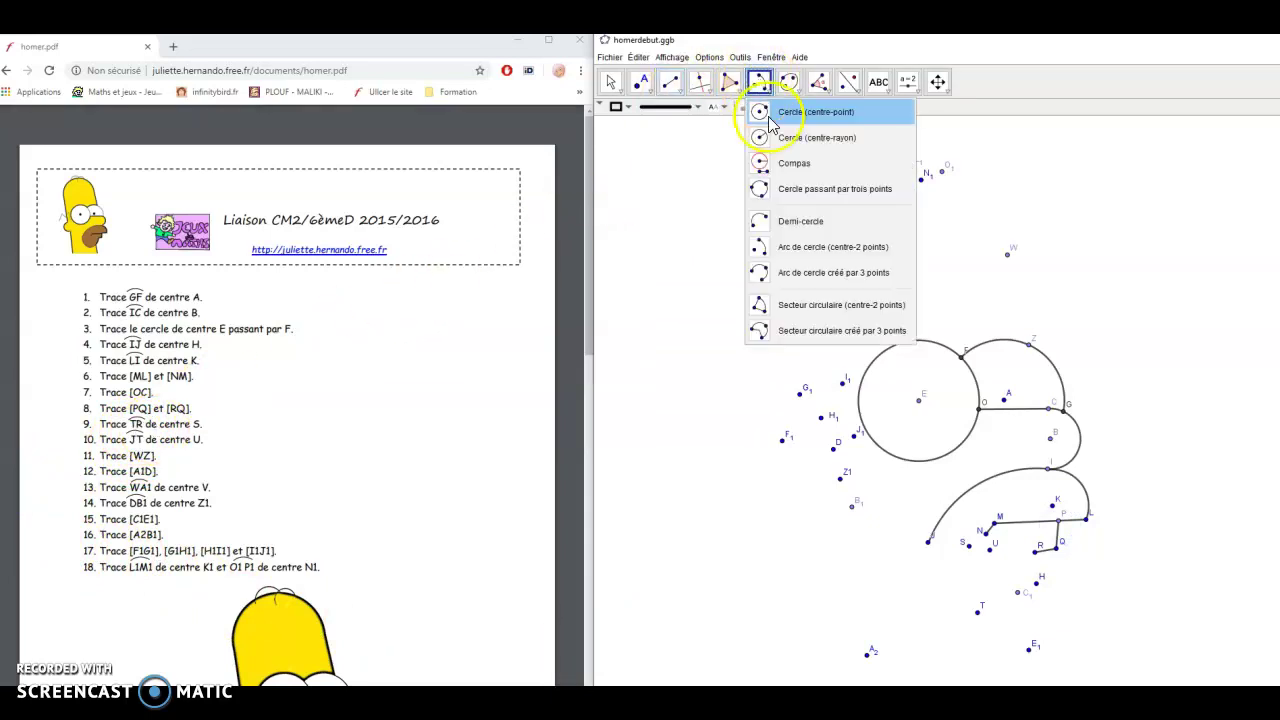
{"action": "left_click", "coordinate": [825, 247]}
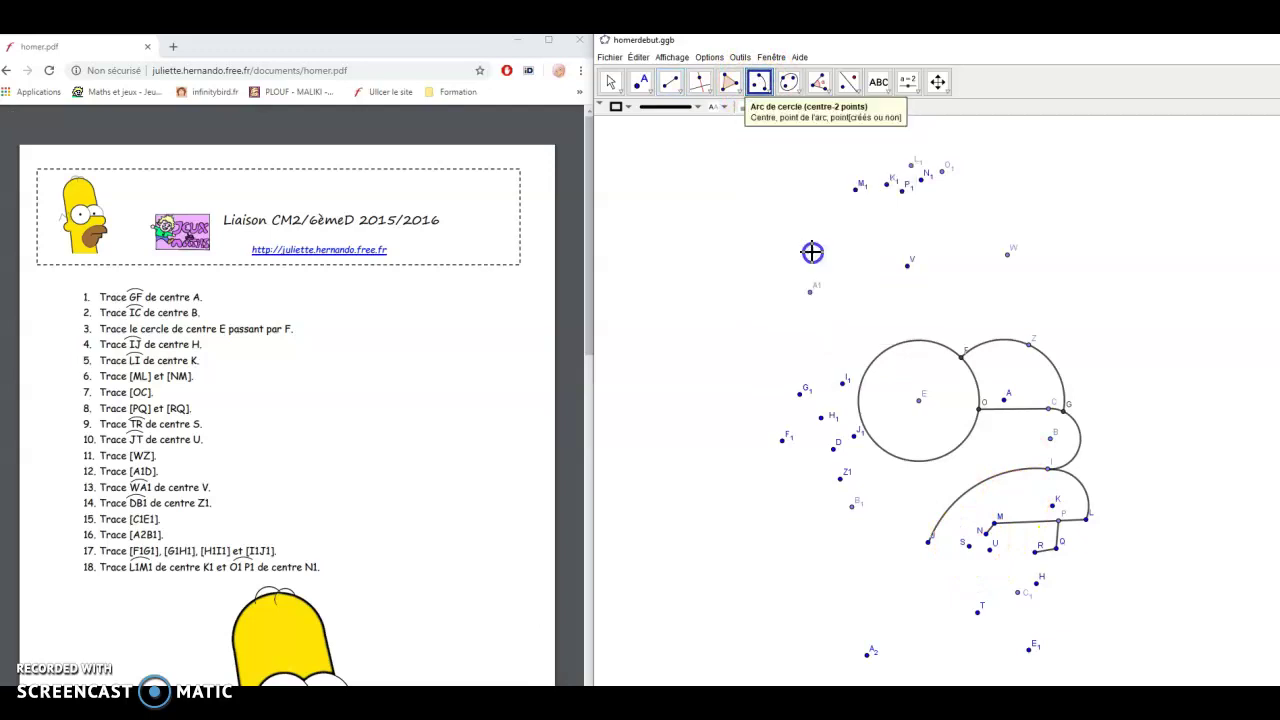
{"action": "left_click", "coordinate": [968, 545]}
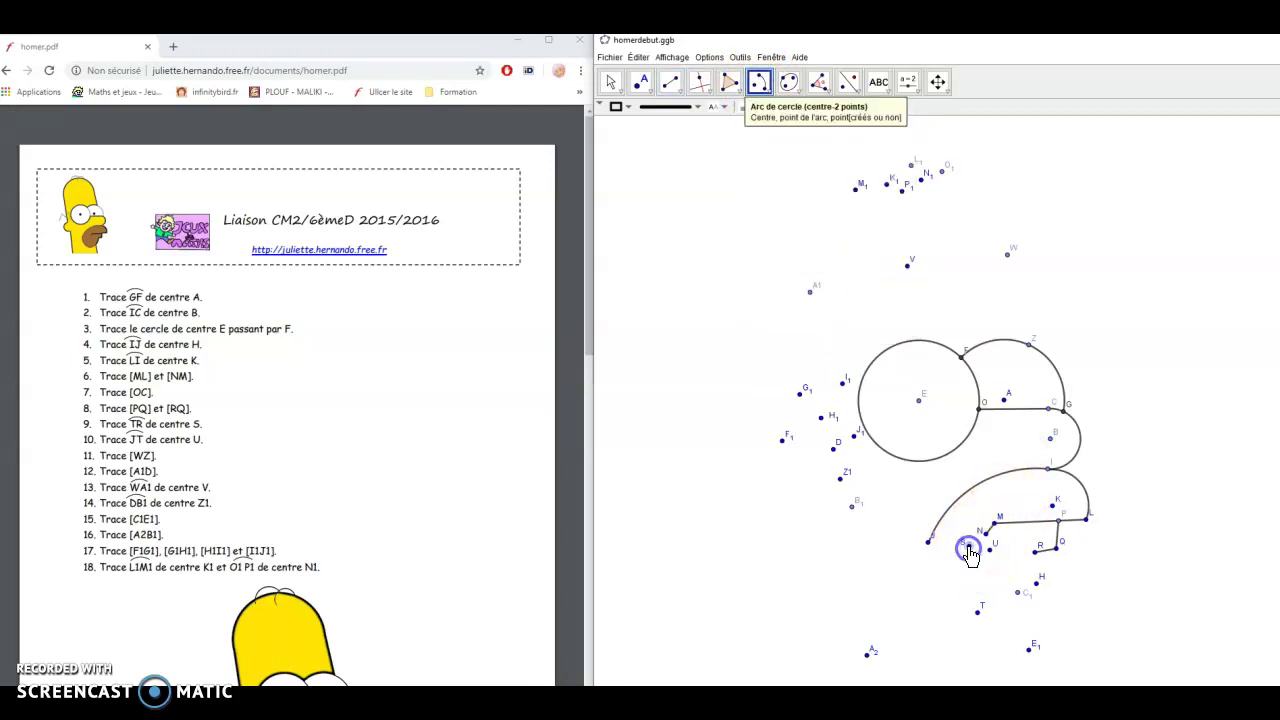
{"action": "left_click", "coordinate": [979, 613]}
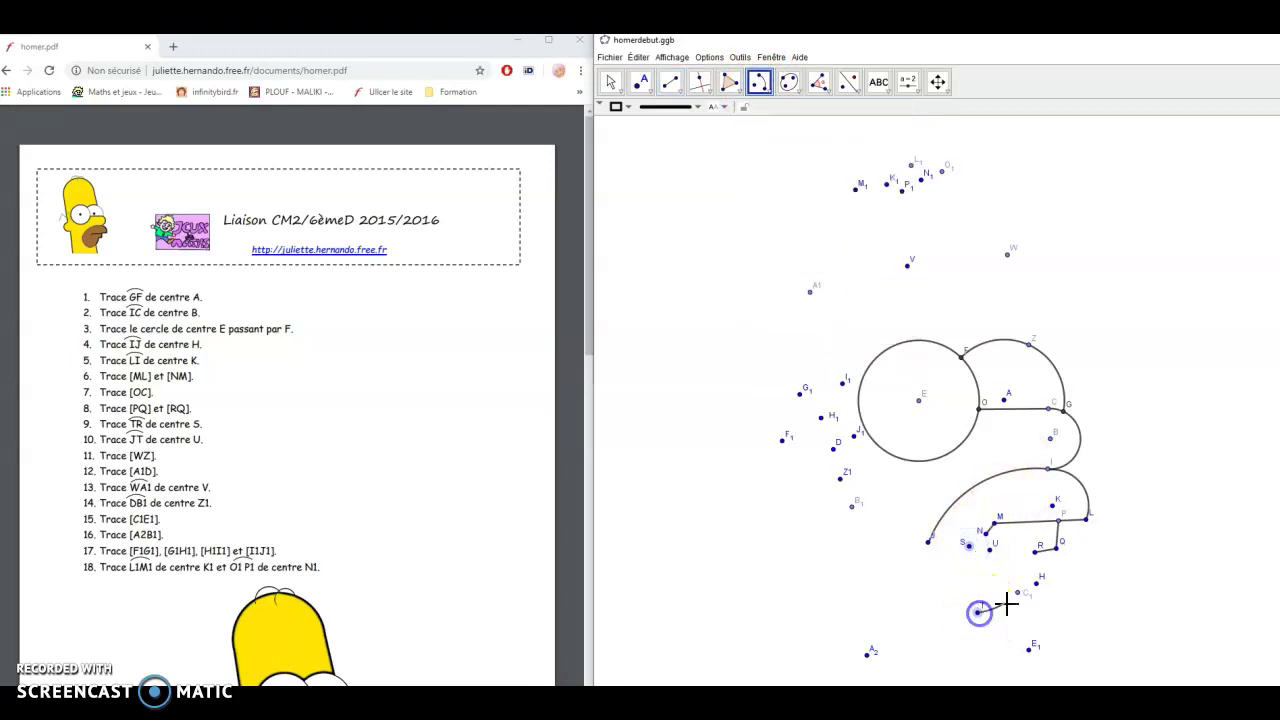
{"action": "left_click", "coordinate": [1037, 554]}
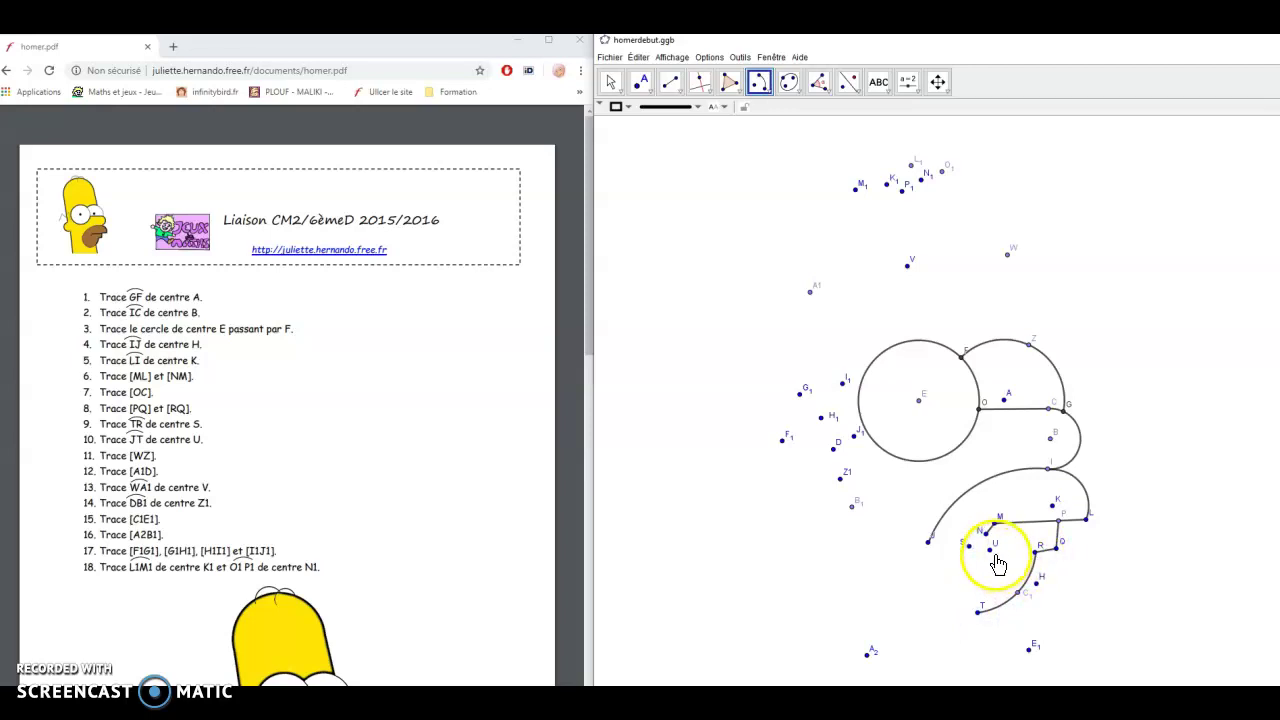
{"action": "left_click", "coordinate": [990, 548]}
{"action": "left_click", "coordinate": [929, 540]}
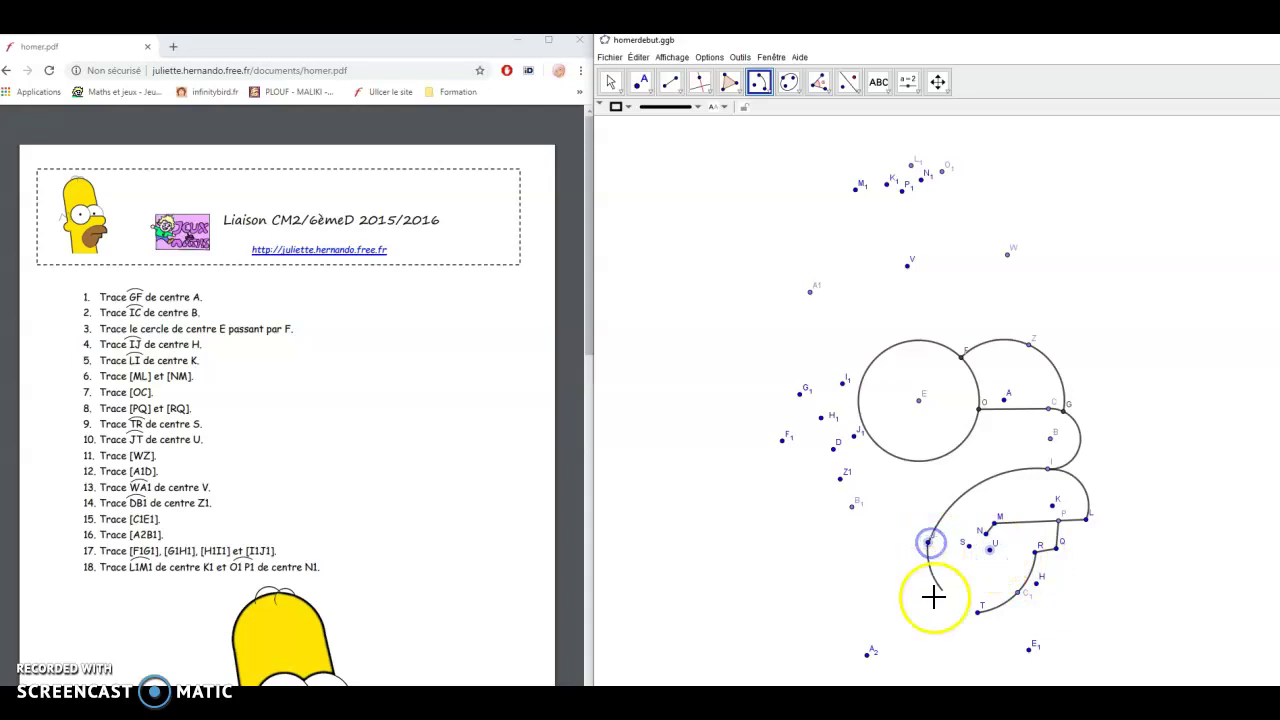
{"action": "left_click", "coordinate": [977, 612]}
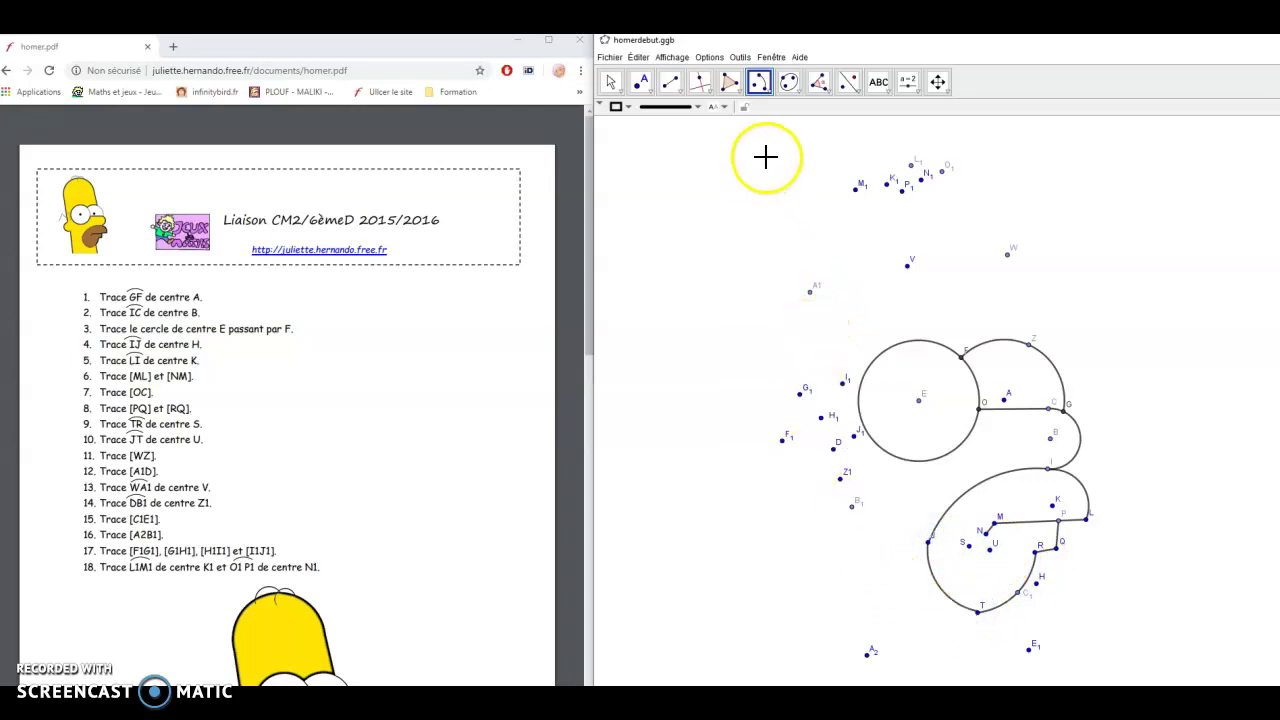
Step: Draw the segment [WZ] from the head down to the eye arc
{"action": "left_click", "coordinate": [672, 88]}
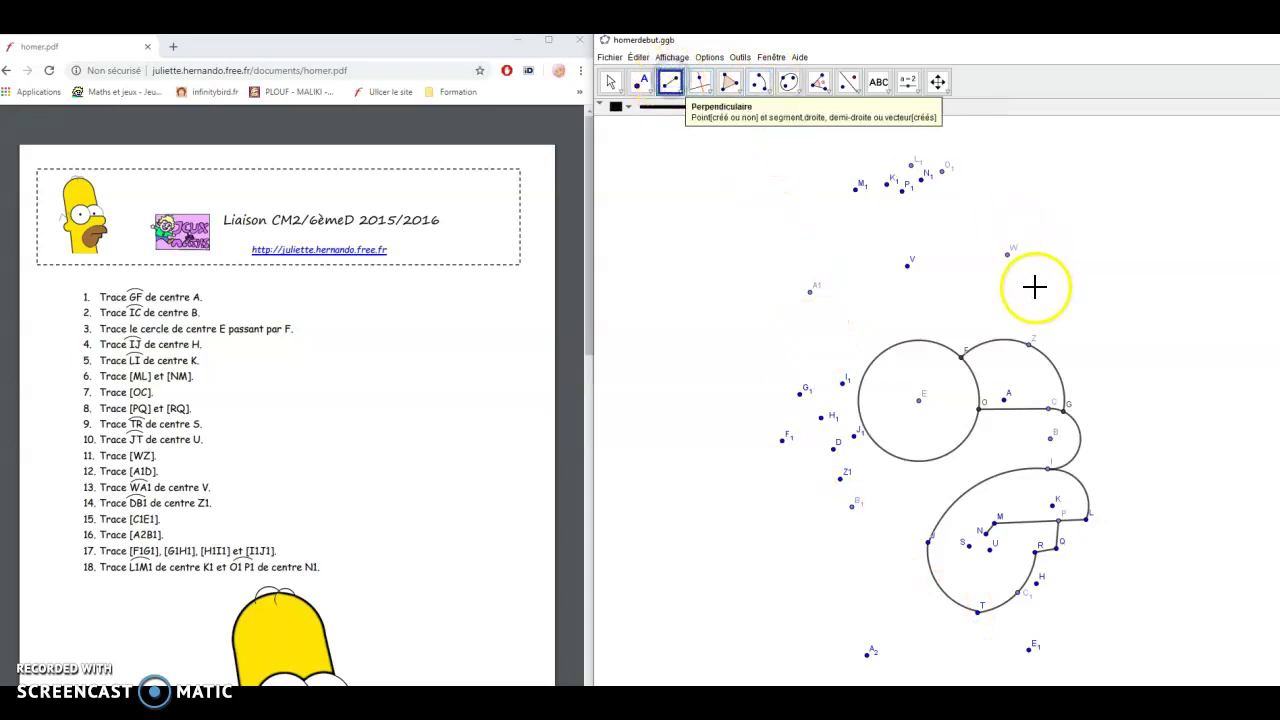
{"action": "left_click", "coordinate": [1008, 255]}
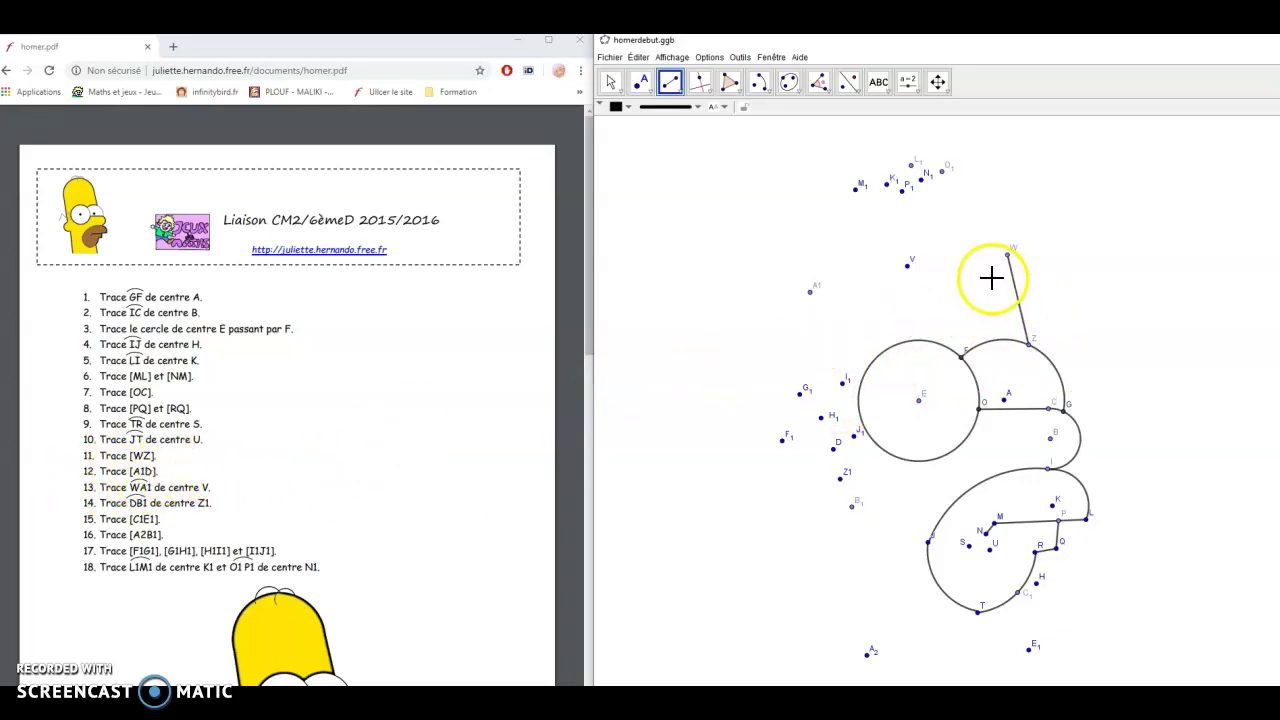
Step: Draw the segment [A1D] and the arc WA1 with centre V to outline the back and top of the head
{"action": "left_click", "coordinate": [810, 293]}
{"action": "left_click", "coordinate": [835, 446]}
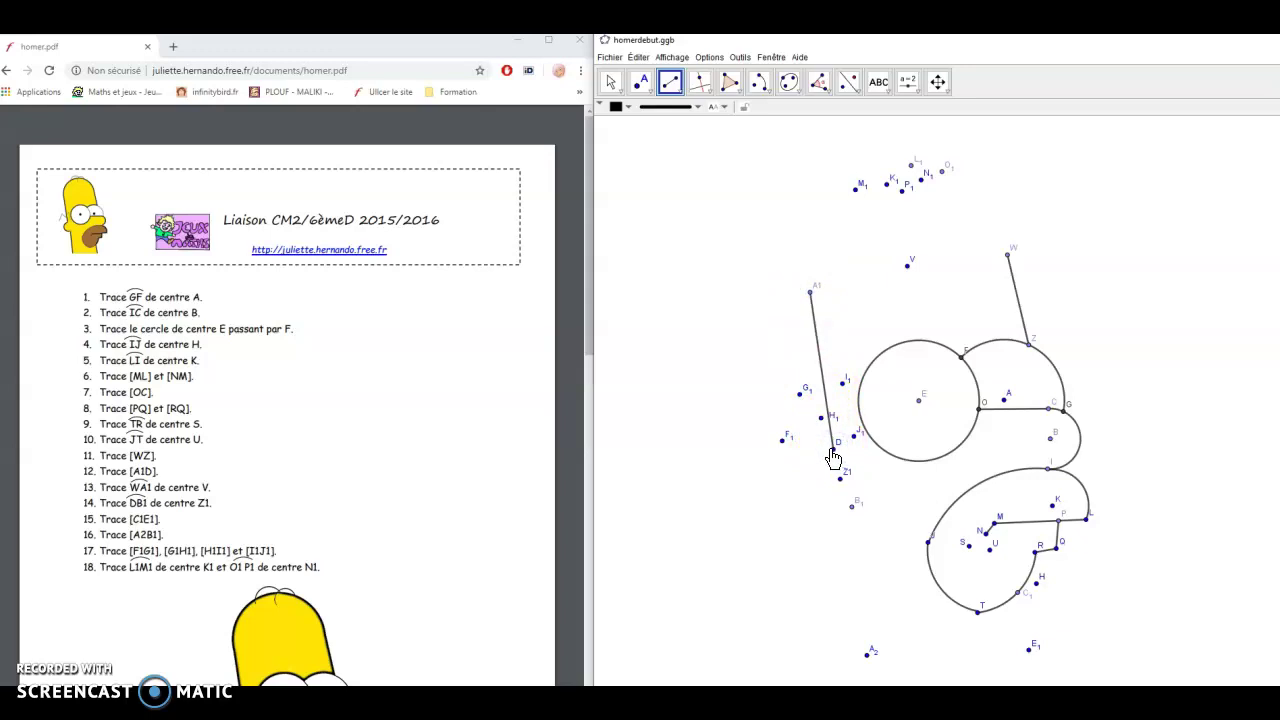
{"action": "left_click", "coordinate": [758, 81]}
{"action": "left_click", "coordinate": [758, 81]}
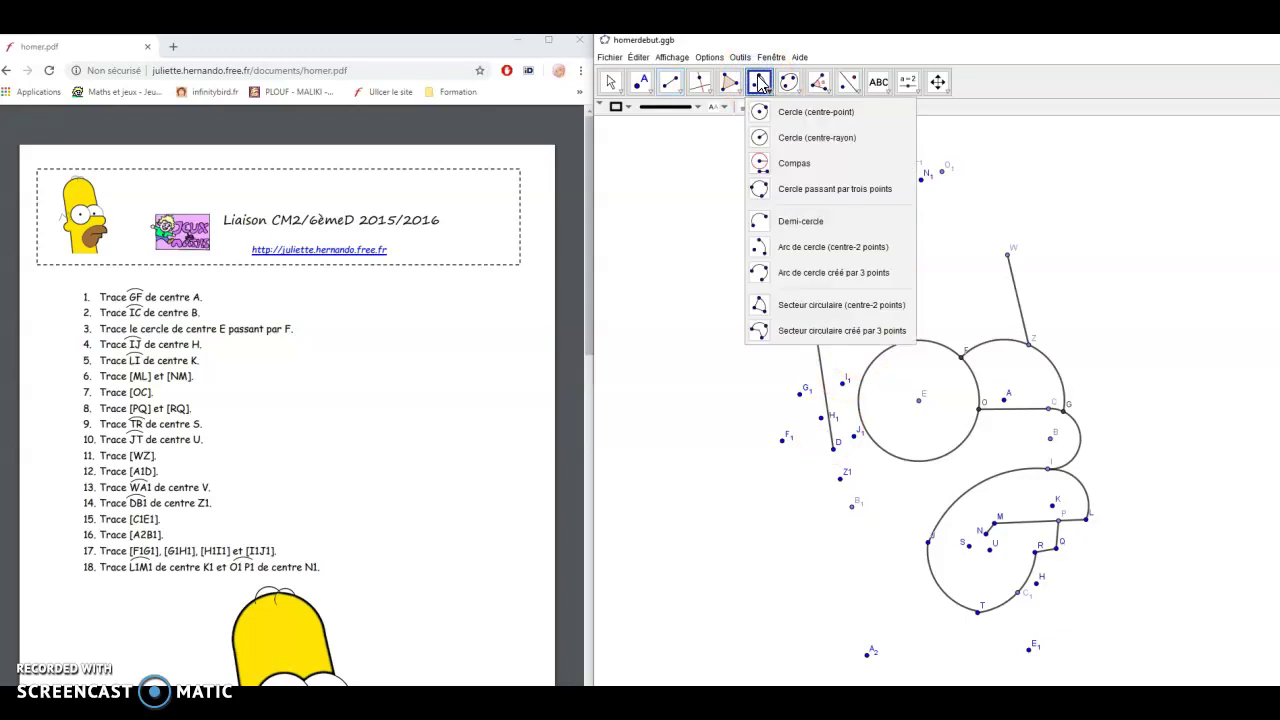
{"action": "left_click", "coordinate": [795, 258]}
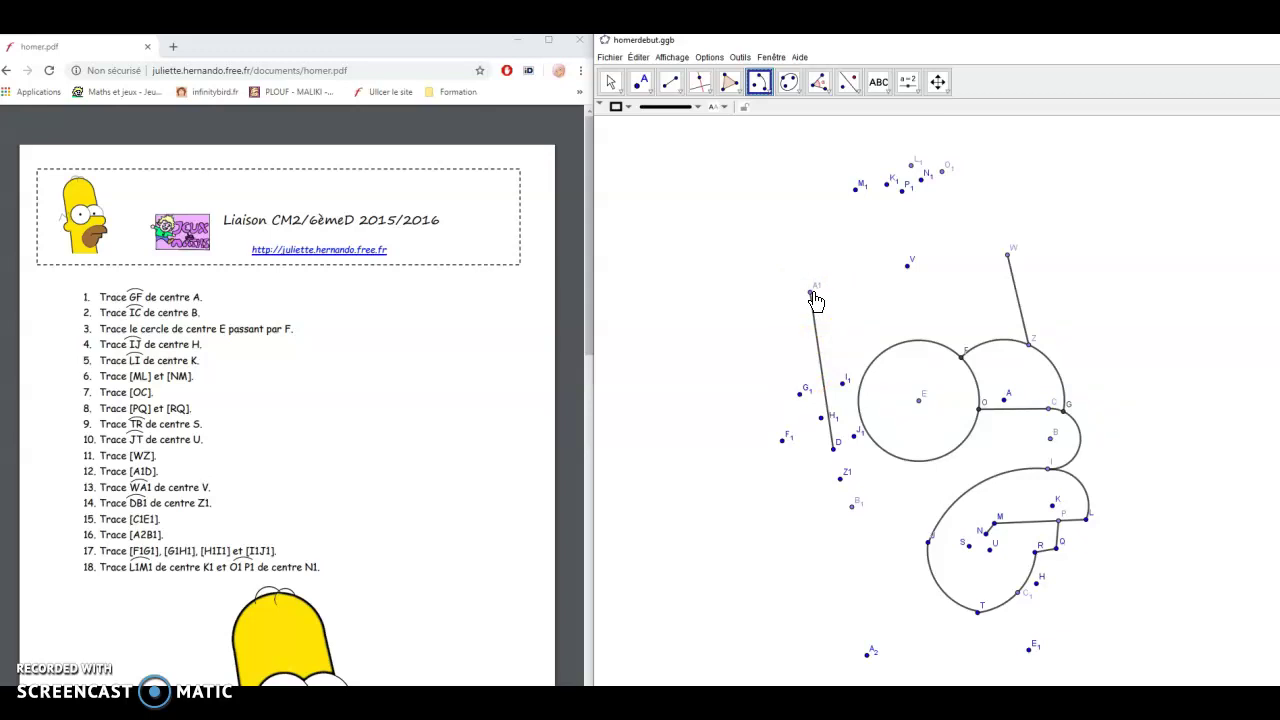
{"action": "left_click", "coordinate": [907, 265]}
{"action": "left_click", "coordinate": [1008, 255]}
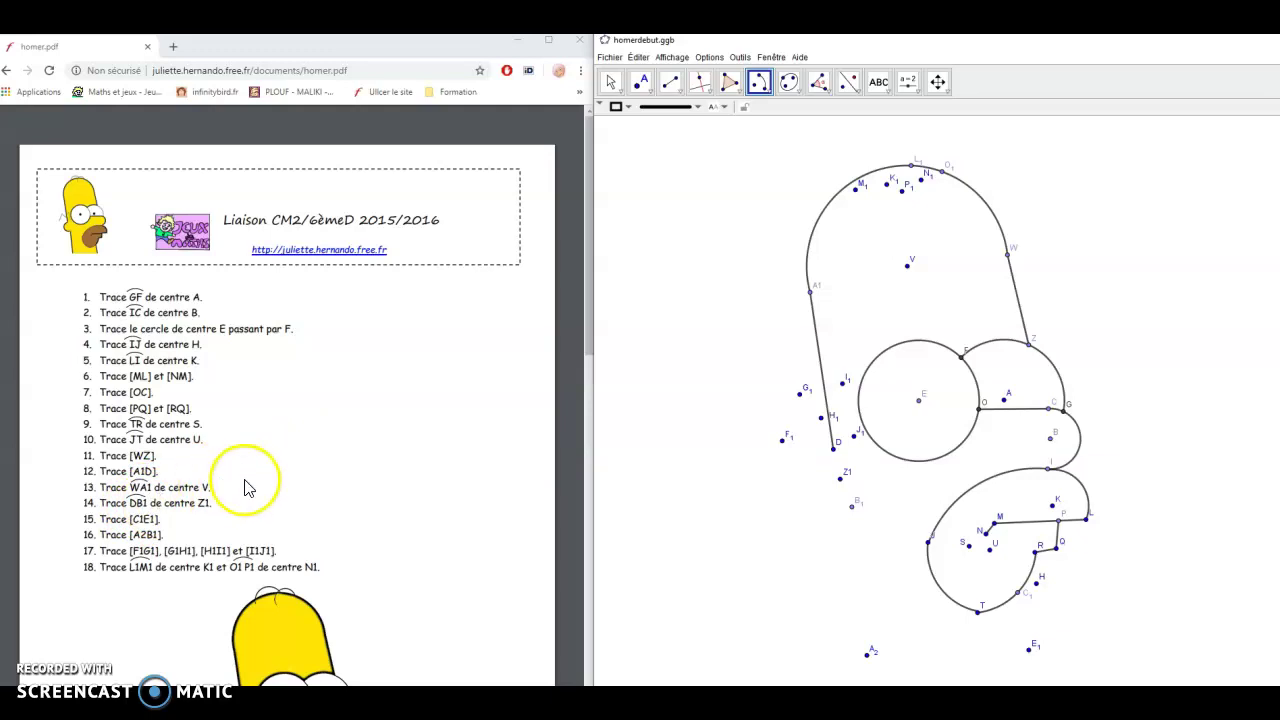
Step: Draw arc DB1 with centre Z1 to form the ear
{"action": "scroll", "coordinate": [986, 465], "scroll_direction": "up", "scroll_amount": 2}
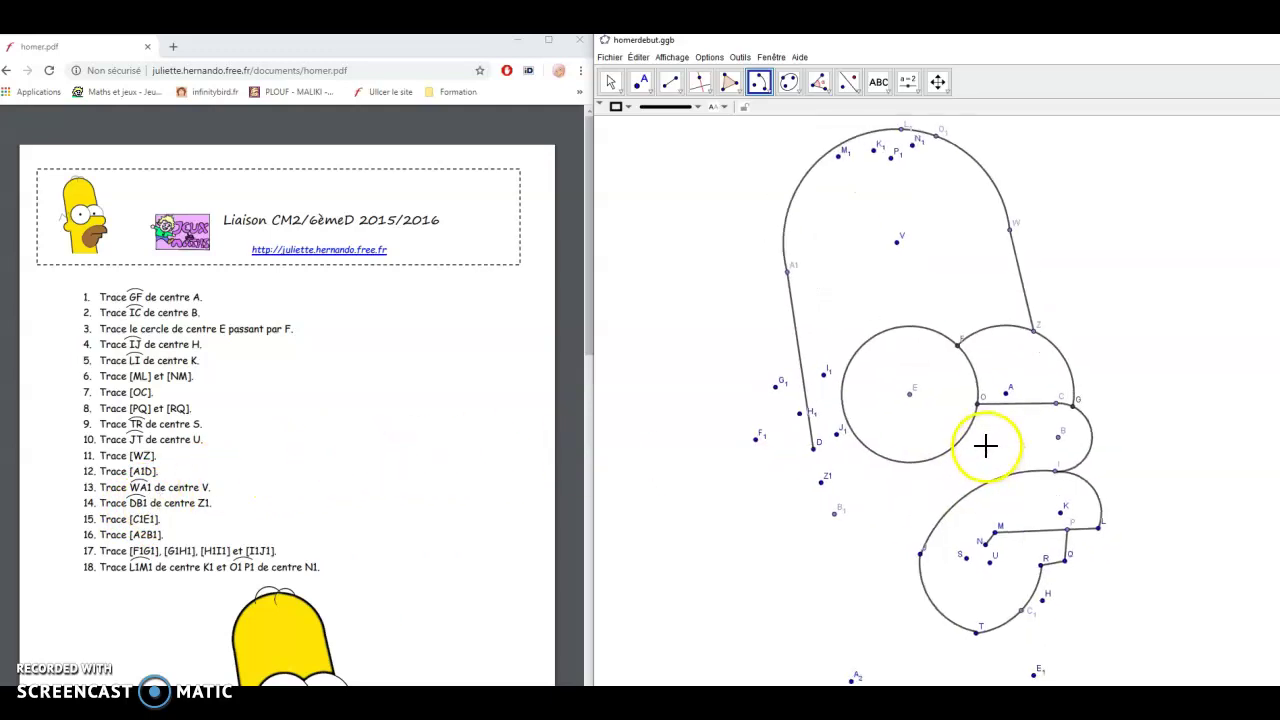
{"action": "scroll", "coordinate": [986, 445], "scroll_direction": "up", "scroll_amount": 1}
{"action": "scroll", "coordinate": [985, 445], "scroll_direction": "down", "scroll_amount": 3}
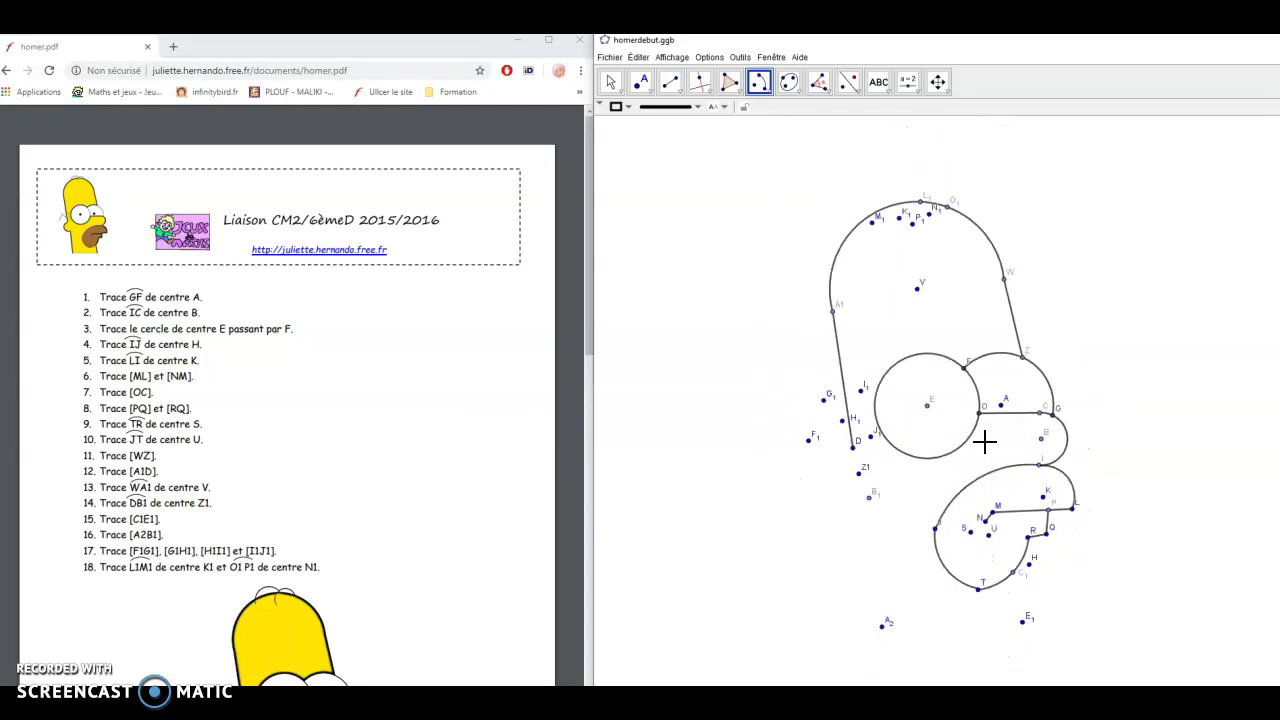
{"action": "left_click", "coordinate": [874, 498]}
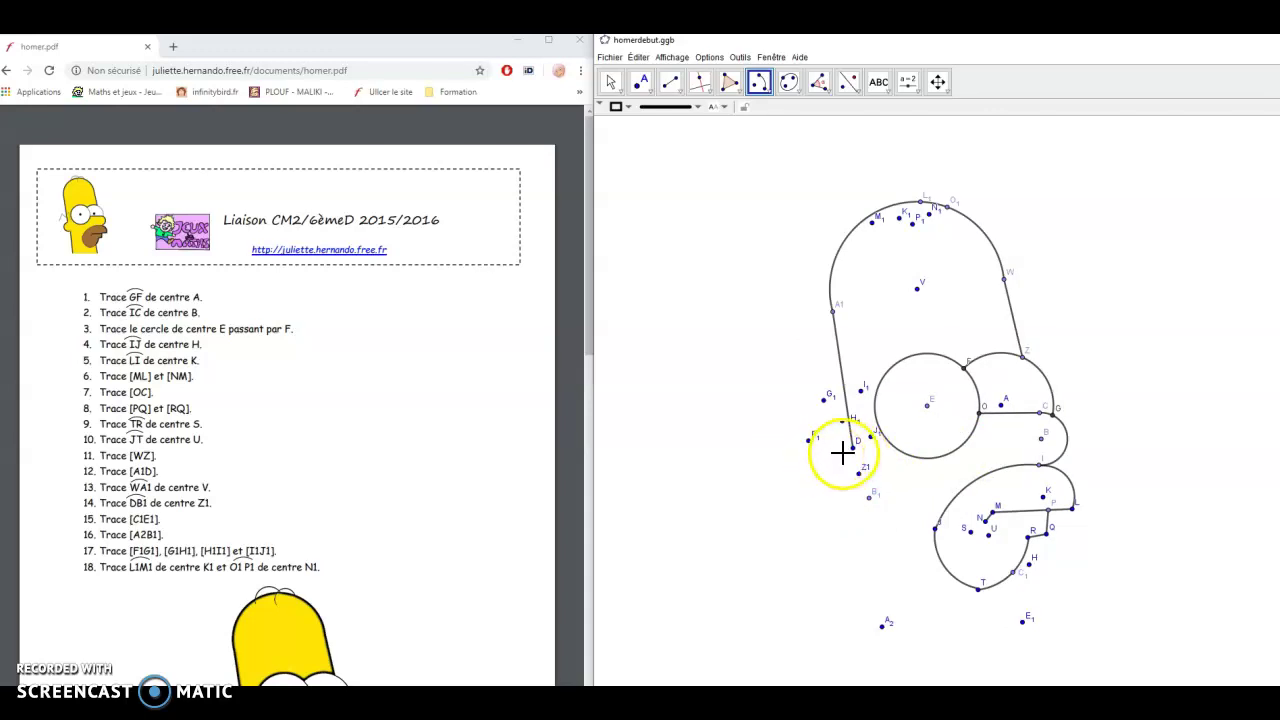
{"action": "left_click", "coordinate": [858, 473]}
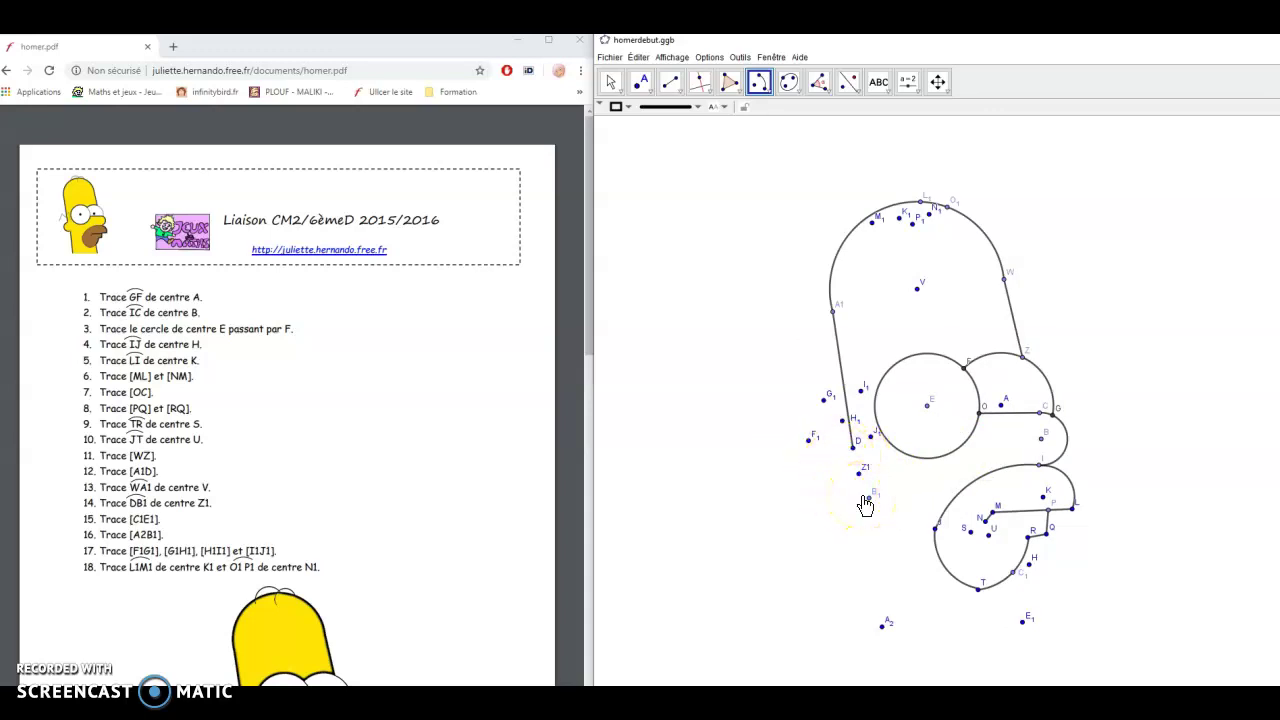
{"action": "left_click", "coordinate": [857, 481]}
{"action": "left_click", "coordinate": [867, 500]}
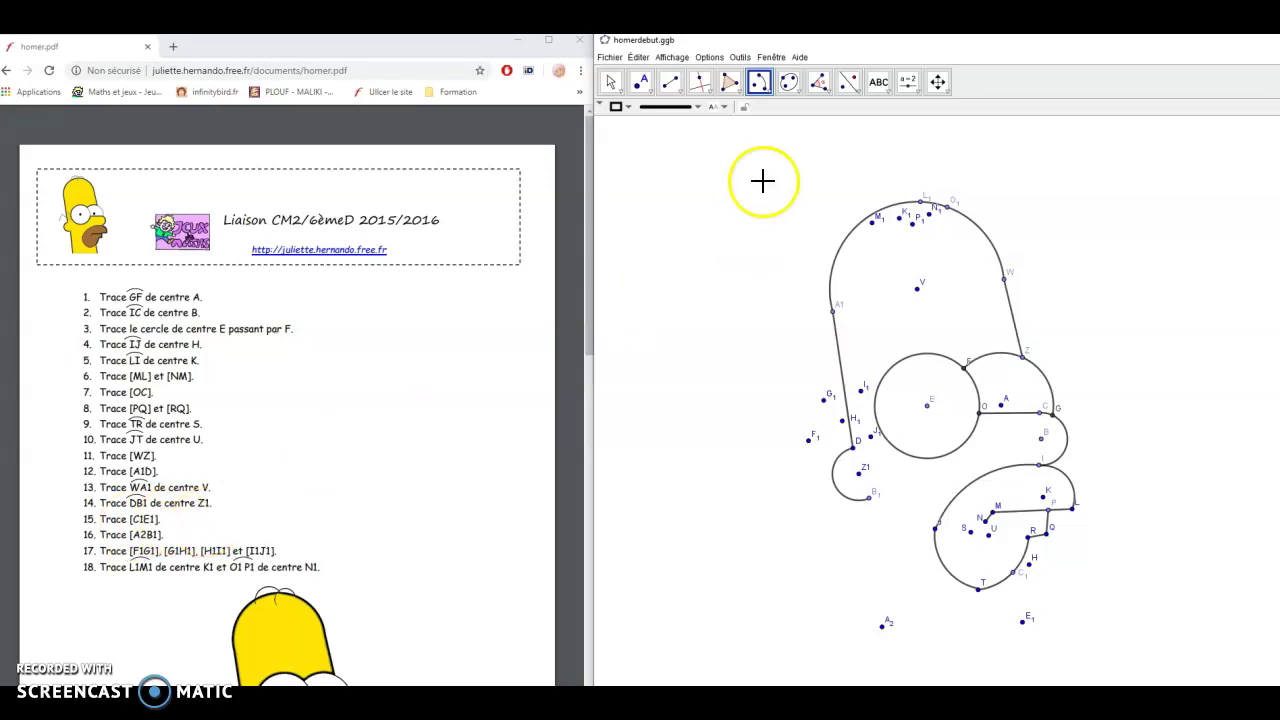
Step: Draw the neck segments [C1E1] and [A2B1] between the existing points
{"action": "left_click", "coordinate": [668, 86]}
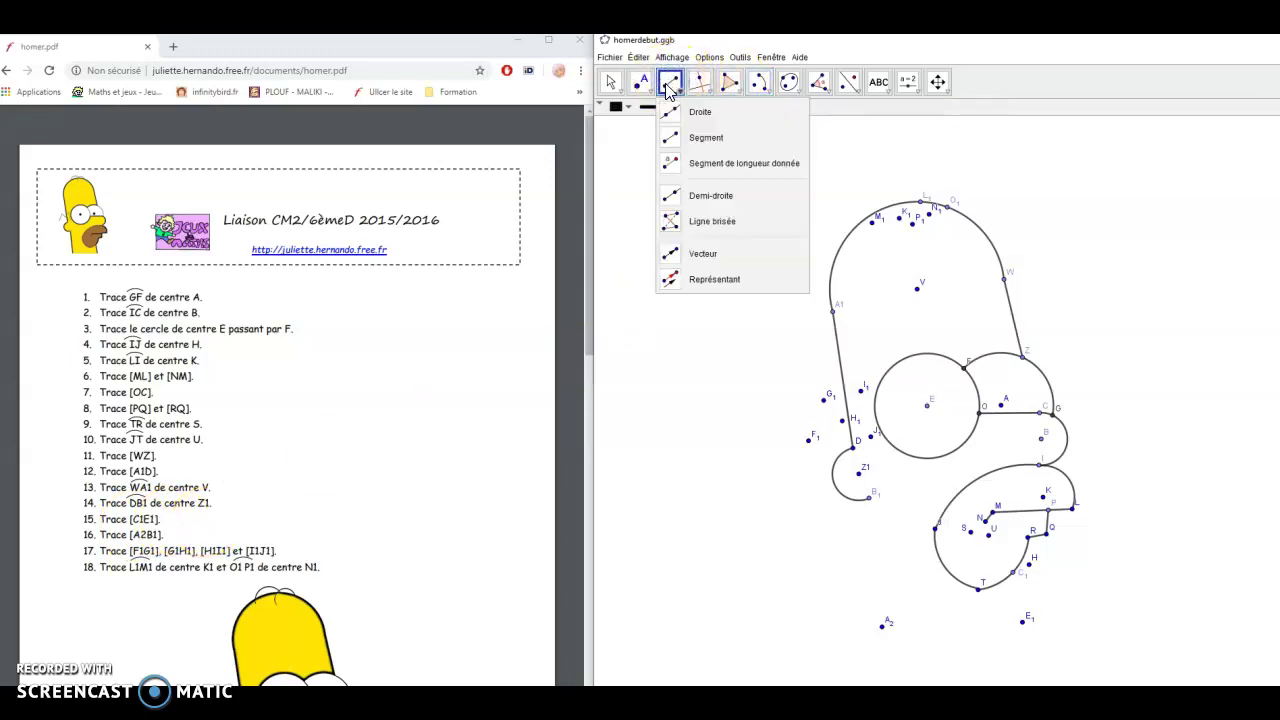
{"action": "left_click", "coordinate": [677, 136]}
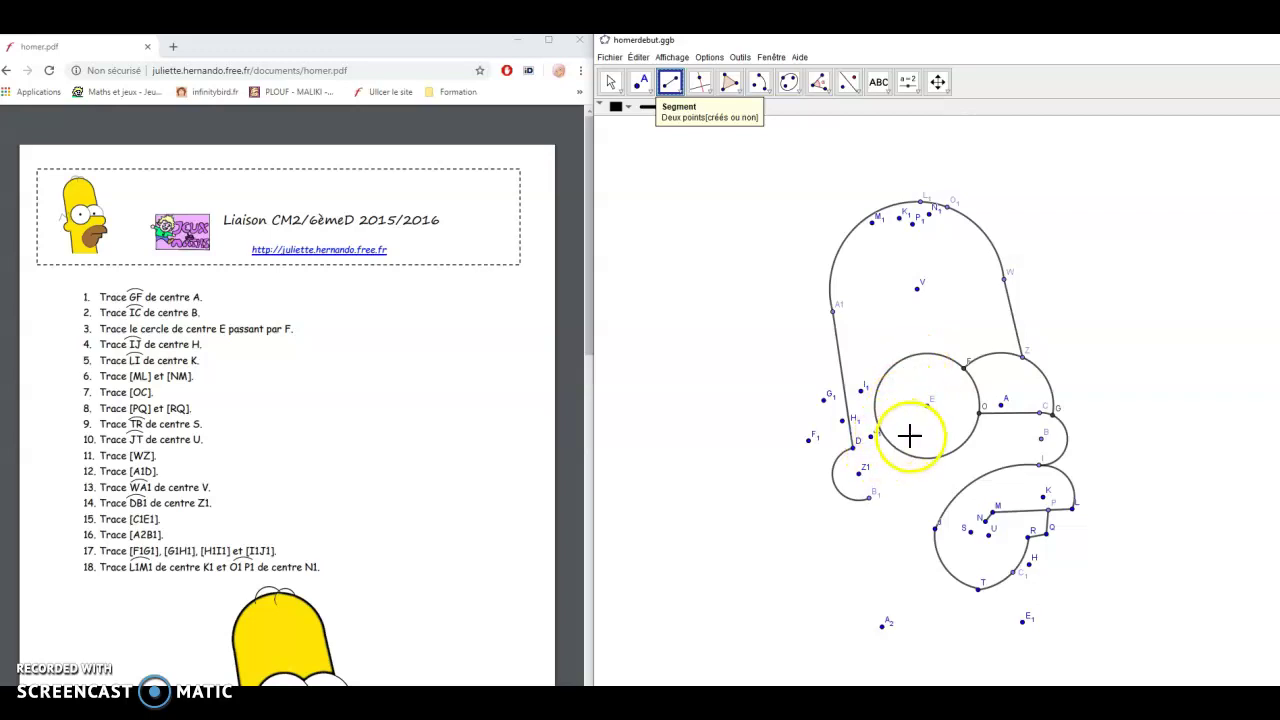
{"action": "left_click", "coordinate": [1013, 572]}
{"action": "left_click", "coordinate": [1022, 620]}
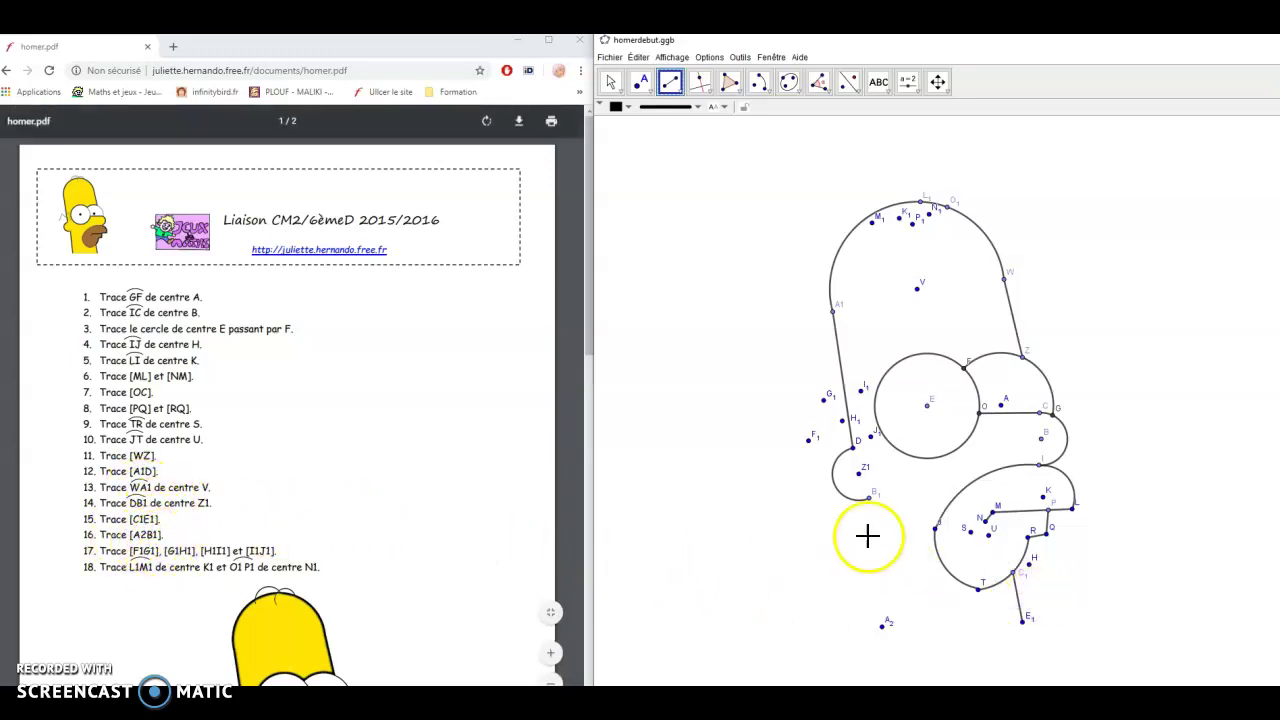
{"action": "left_click", "coordinate": [872, 496]}
{"action": "left_click", "coordinate": [884, 627]}
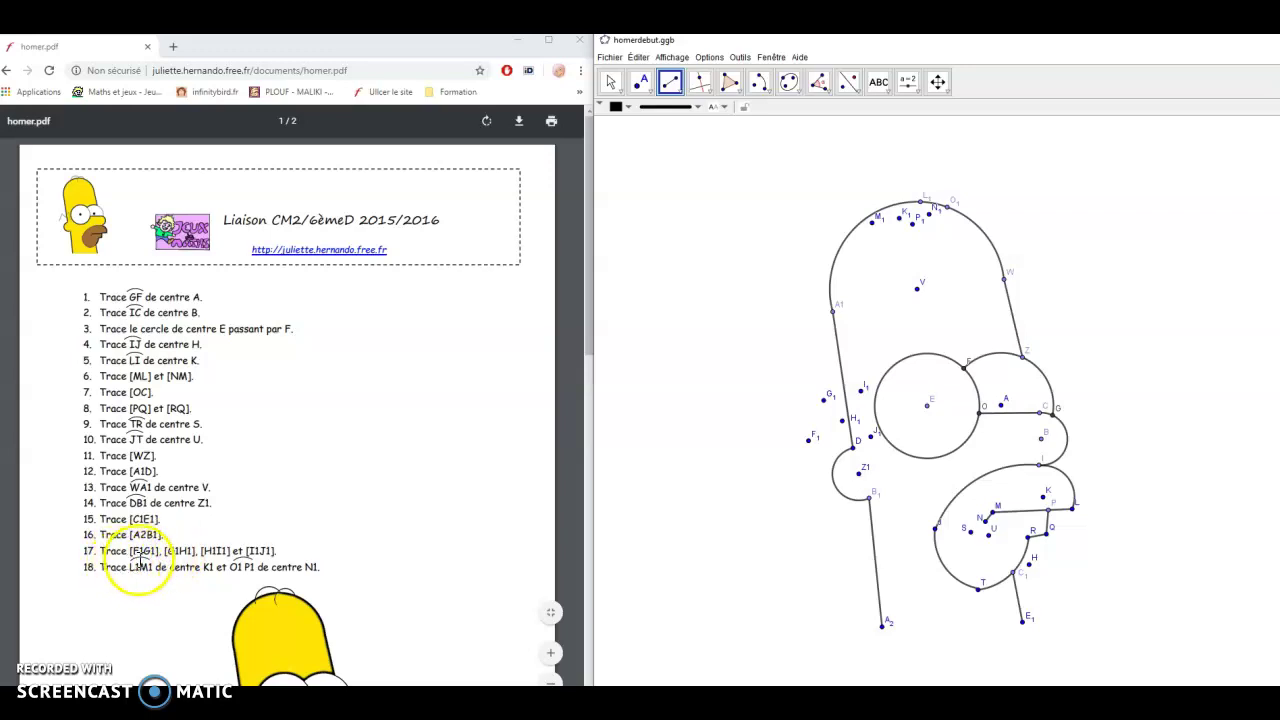
Step: Draw the zigzag hair above the ear with segments [F1G1], [G1H1], [H1I1] and [I1J1]
{"action": "left_click", "coordinate": [811, 437]}
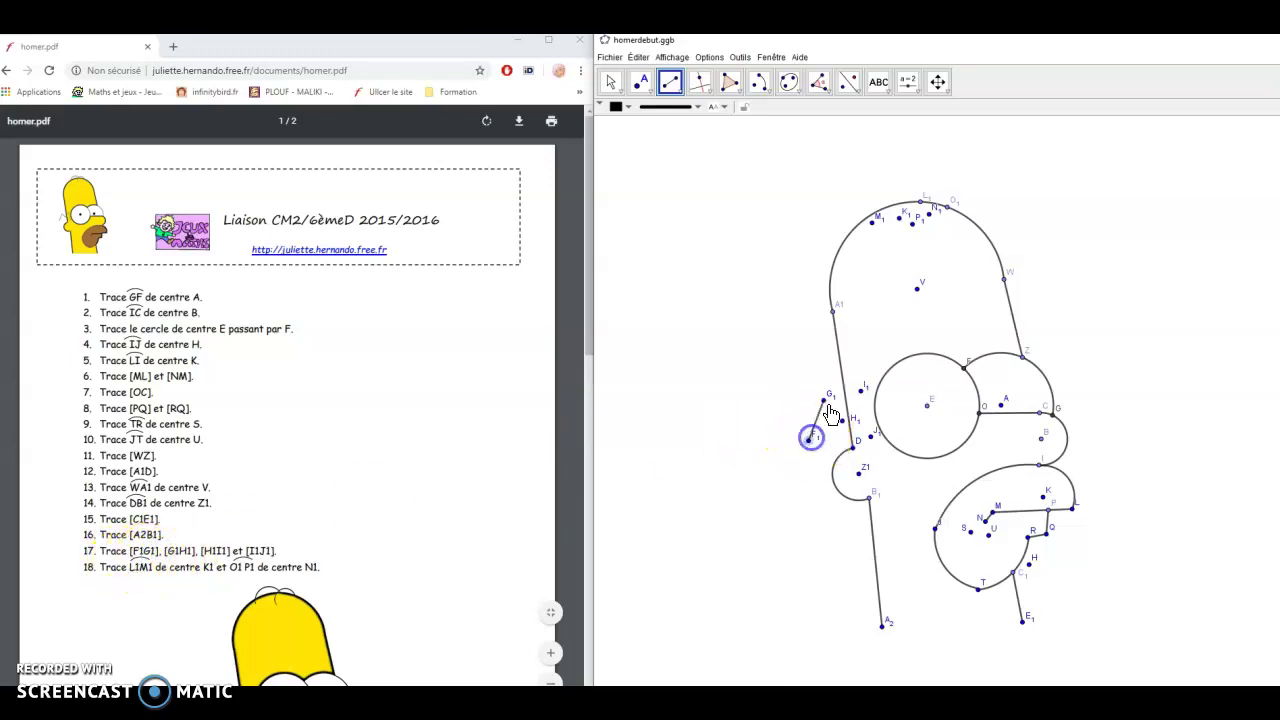
{"action": "left_click", "coordinate": [826, 398]}
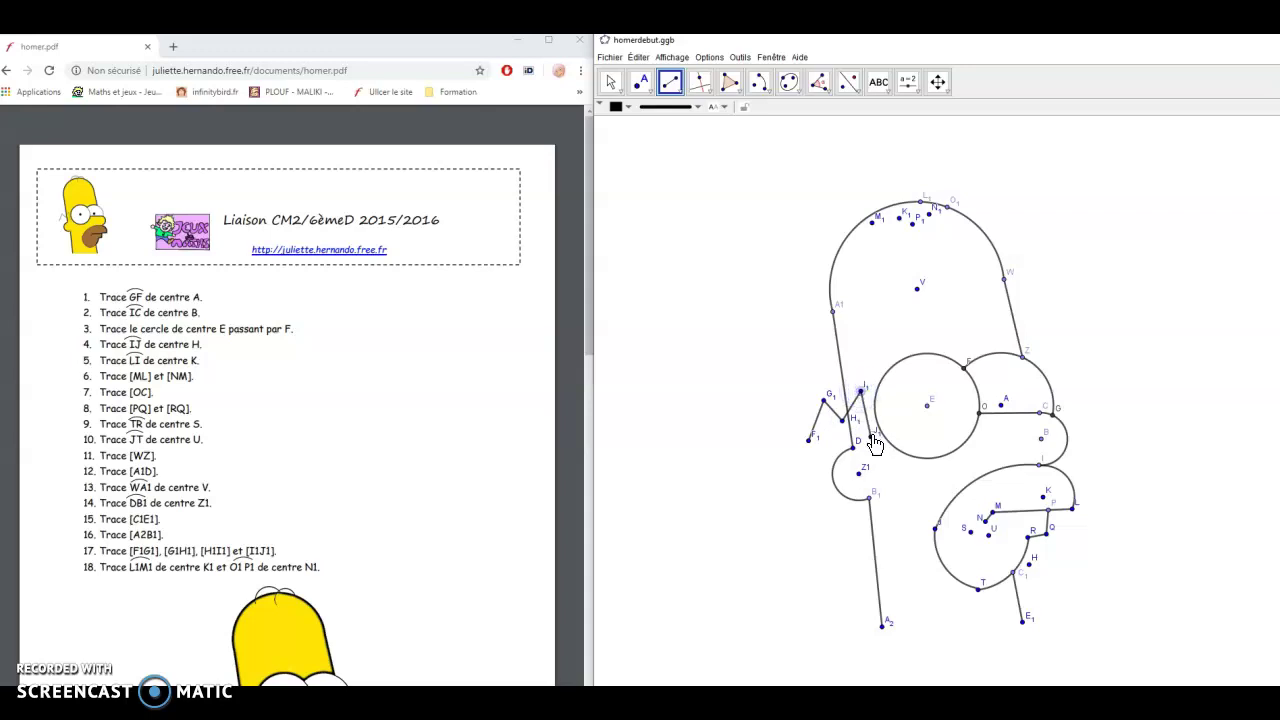
Step: Draw the two hair arcs on top of the head: L1M1 with centre K1 and O1P1 with centre N1
{"action": "left_click", "coordinate": [763, 82]}
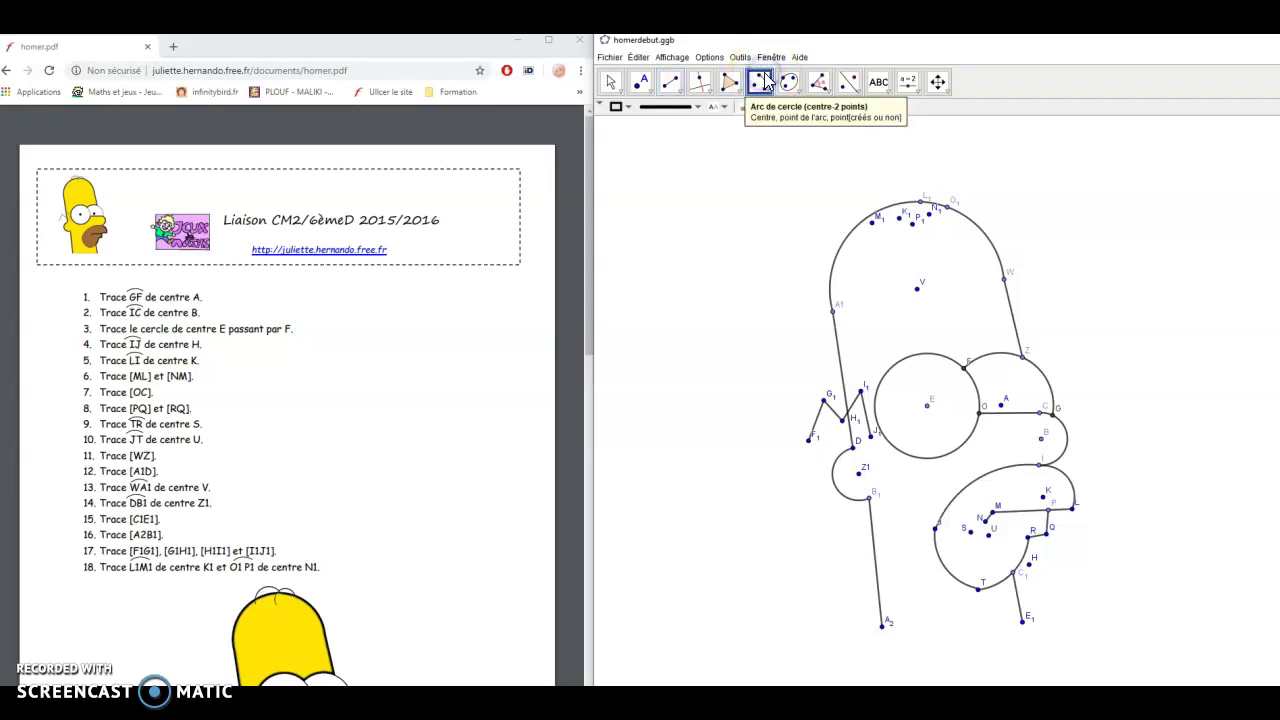
{"action": "left_click", "coordinate": [766, 85]}
{"action": "left_click", "coordinate": [785, 247]}
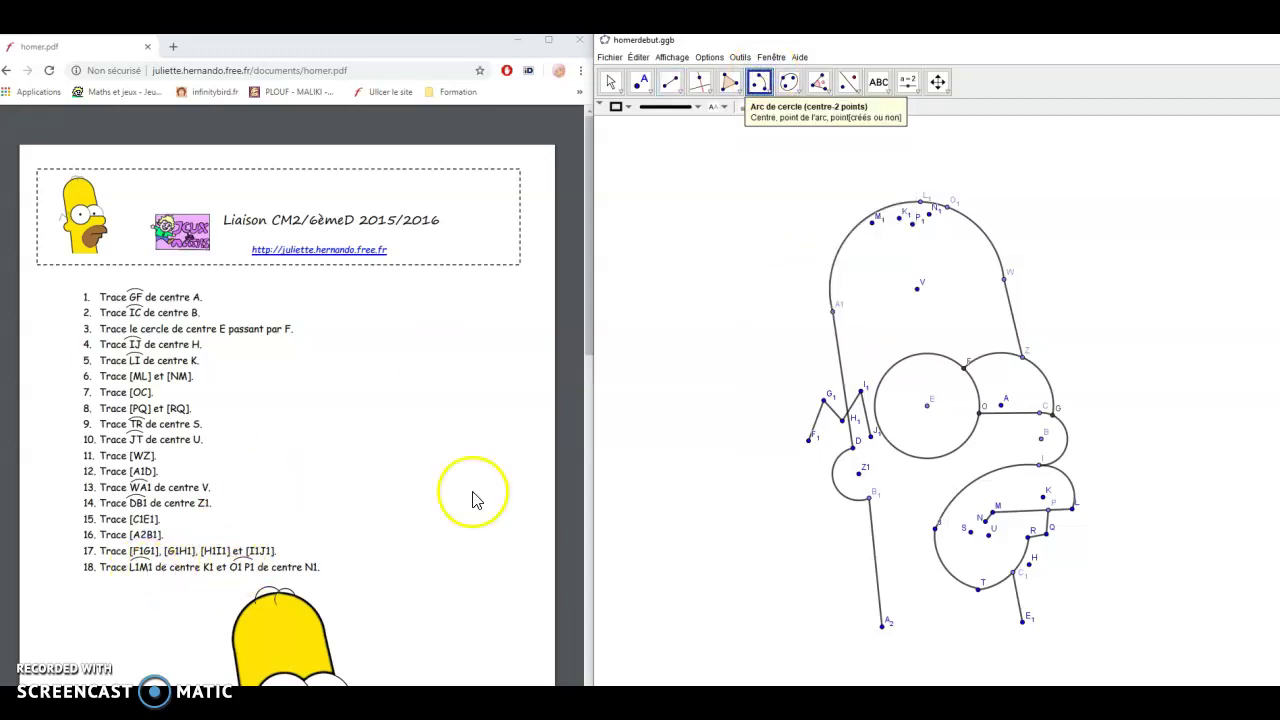
{"action": "left_click", "coordinate": [900, 217]}
{"action": "left_click", "coordinate": [874, 220]}
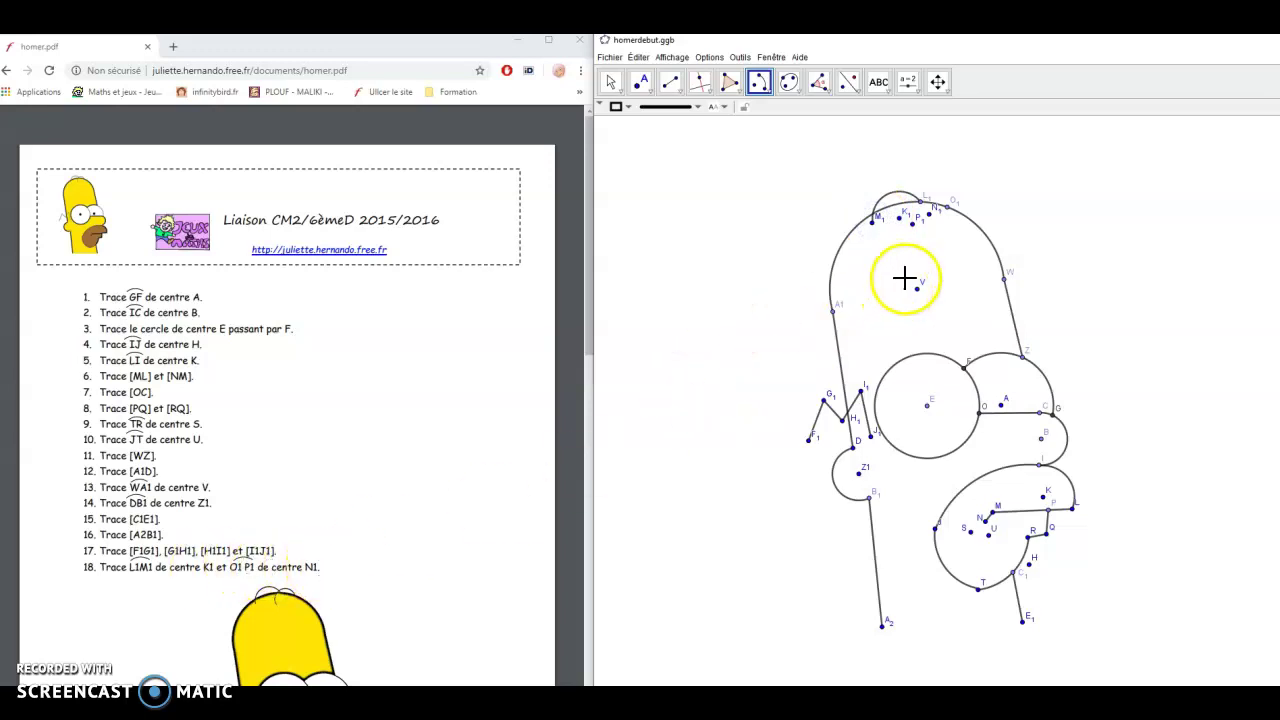
{"action": "left_click", "coordinate": [930, 215]}
{"action": "left_click", "coordinate": [917, 219]}
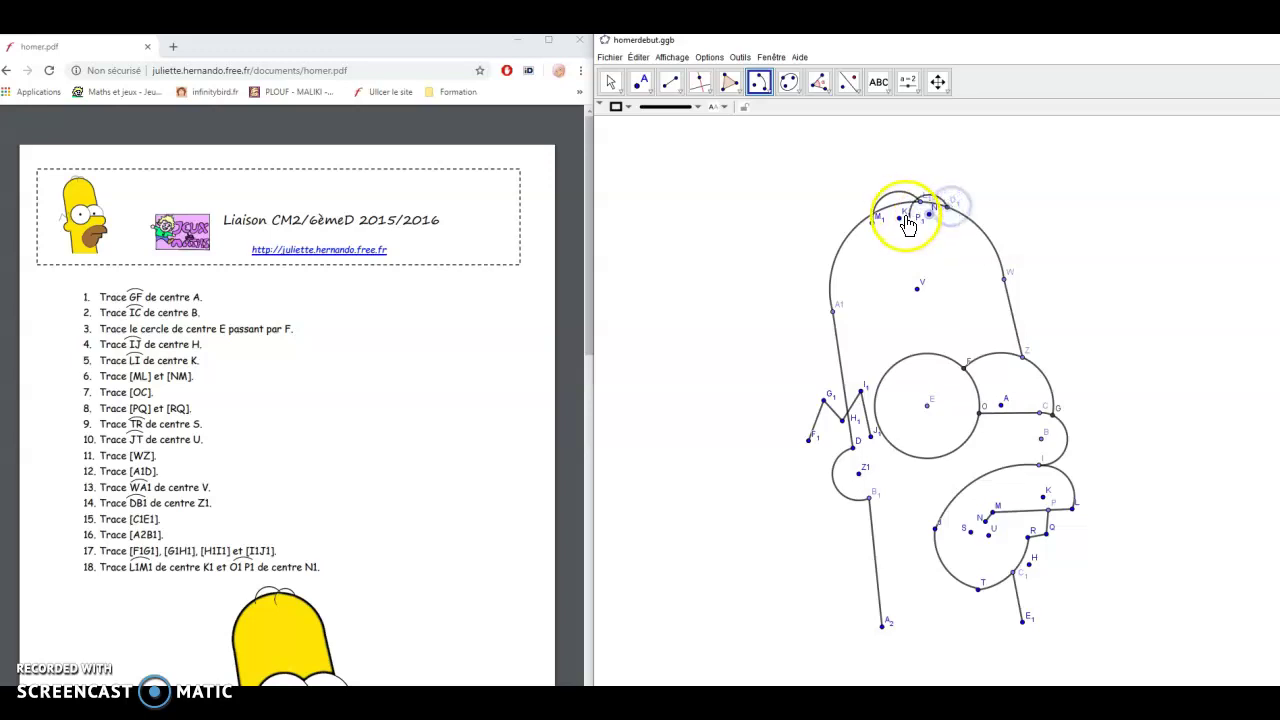
Step: Open the options for point W on the head outline
{"action": "left_click", "coordinate": [1006, 284]}
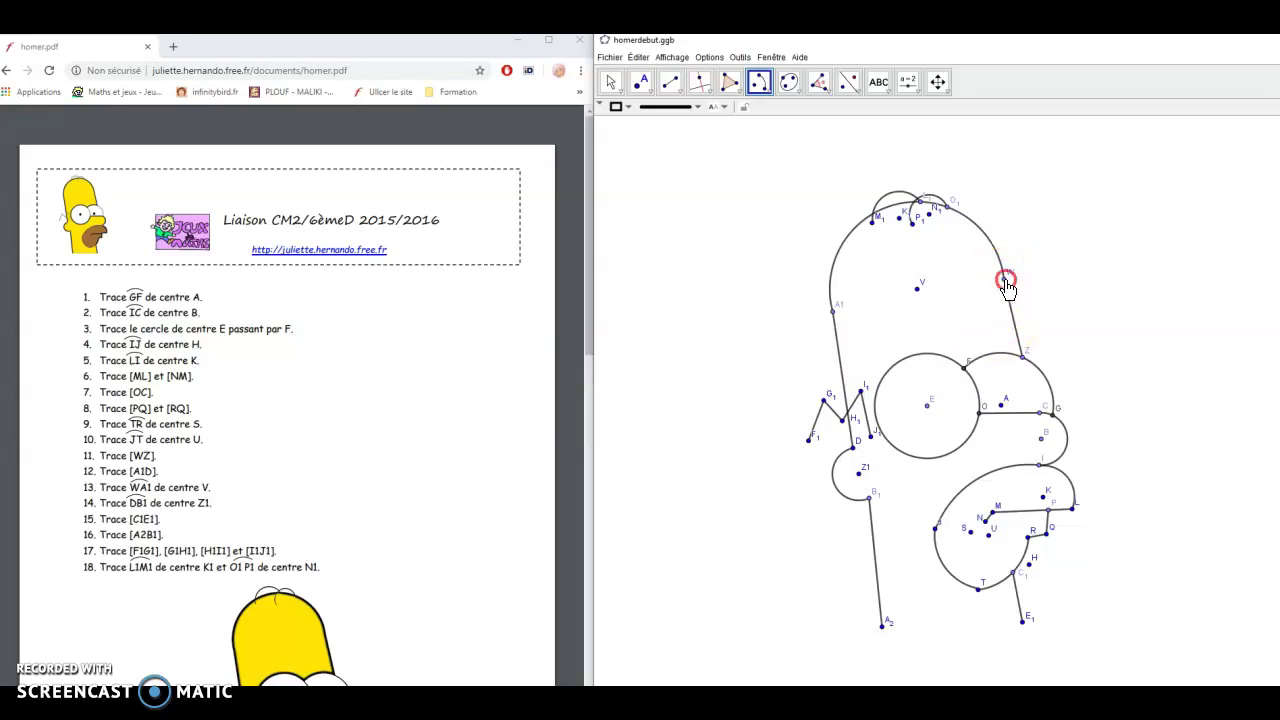